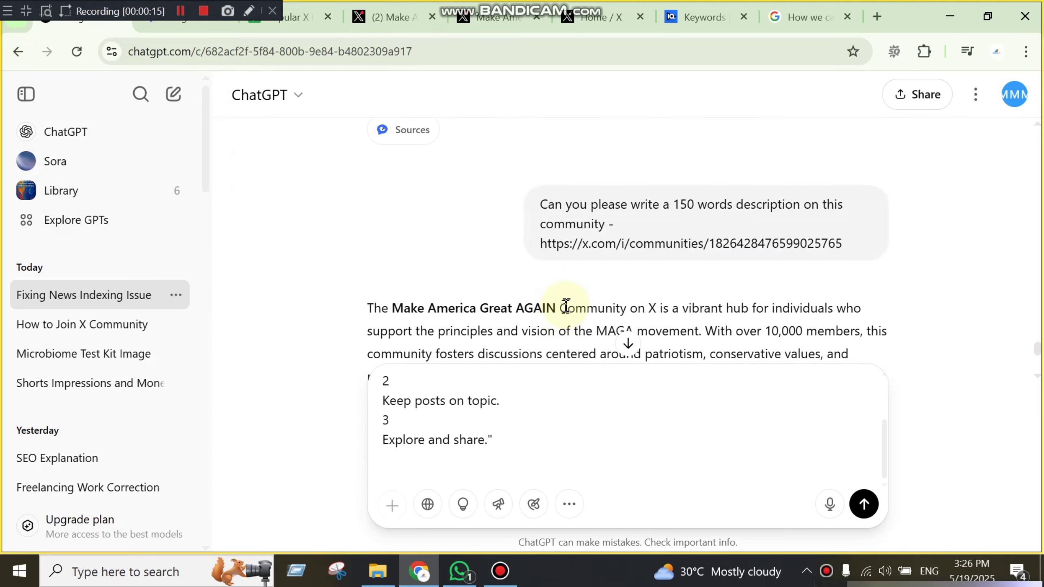
pyautogui.scroll(-8, 737, 247)
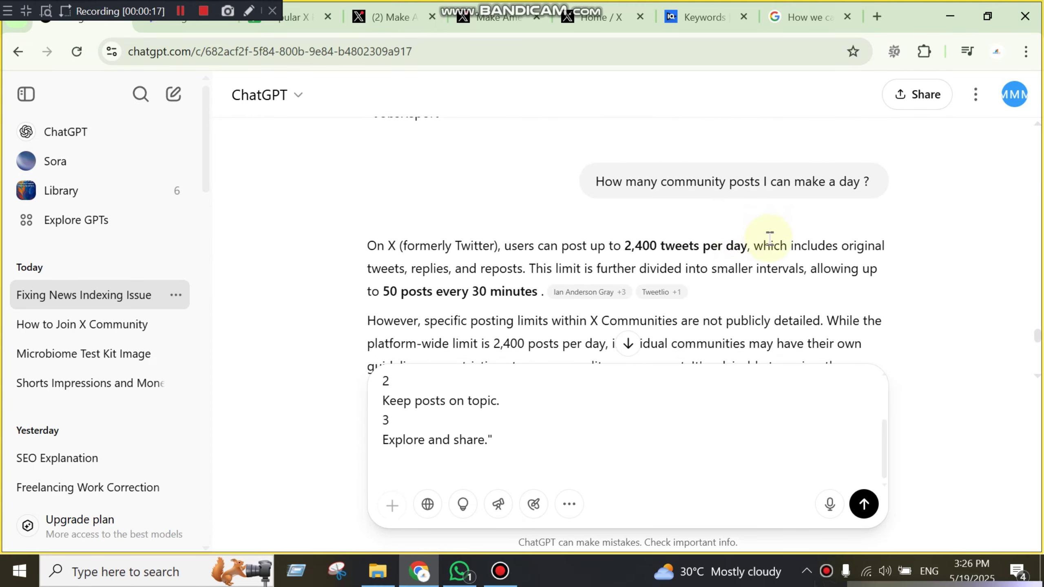
pyautogui.hotkey('ctrl', 'a')
pyautogui.hotkey('ctrl', 'v')
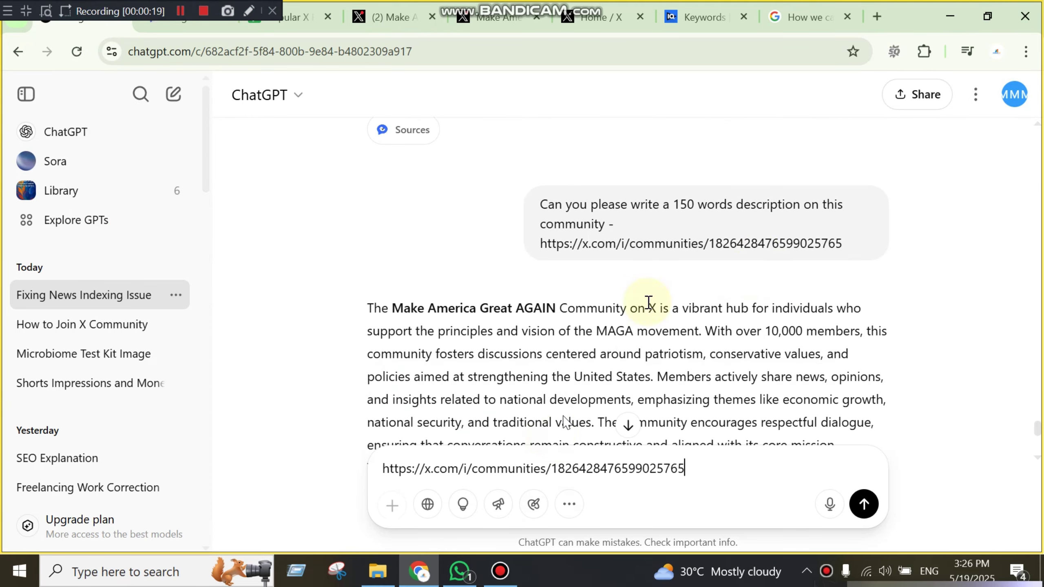
# Step: Copy the sentence "Can you please write a 150 words description on this community -" from the earlier message in the conversation
pyautogui.scroll(10, 762, 227)
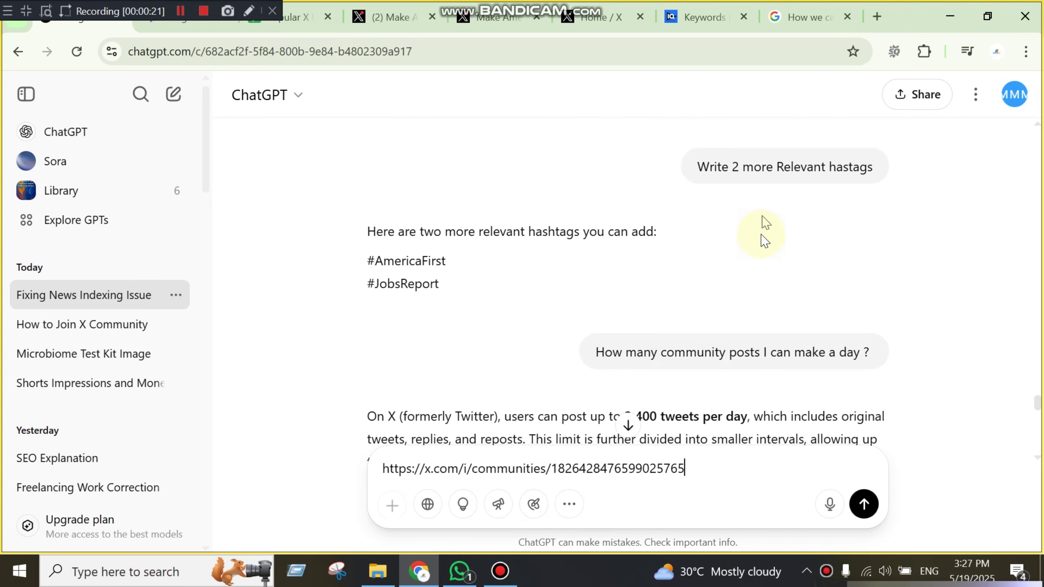
pyautogui.scroll(-2, 765, 235)
pyautogui.scroll(2, 800, 304)
pyautogui.scroll(-10, 799, 305)
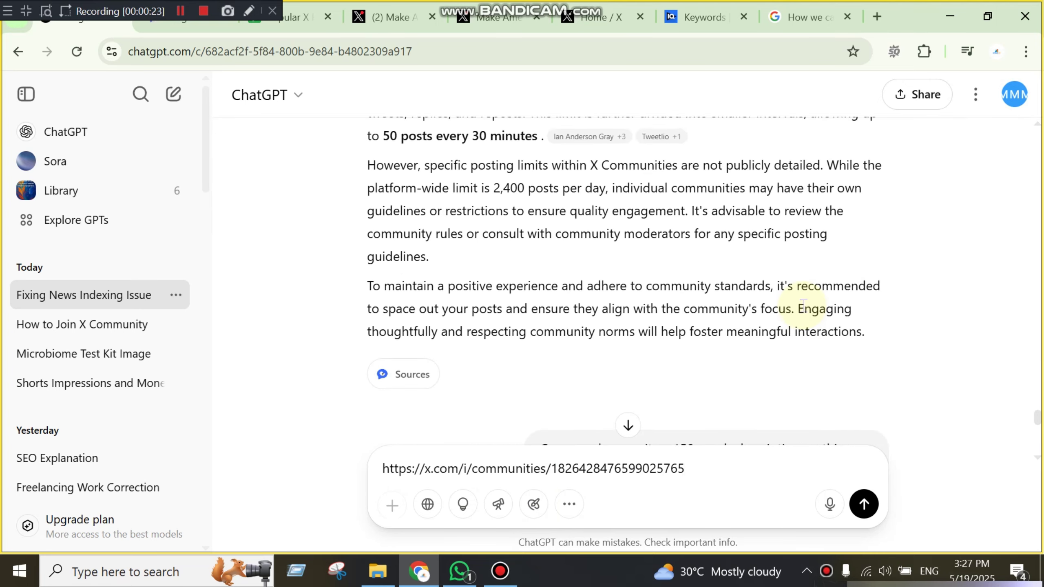
pyautogui.moveTo(616, 225); pyautogui.dragTo(509, 202)
pyautogui.hotkey('ctrl', 'c')
# Step: Insert the copied 150-word description request on its own line above the community link in the message draft
pyautogui.click(385, 474)
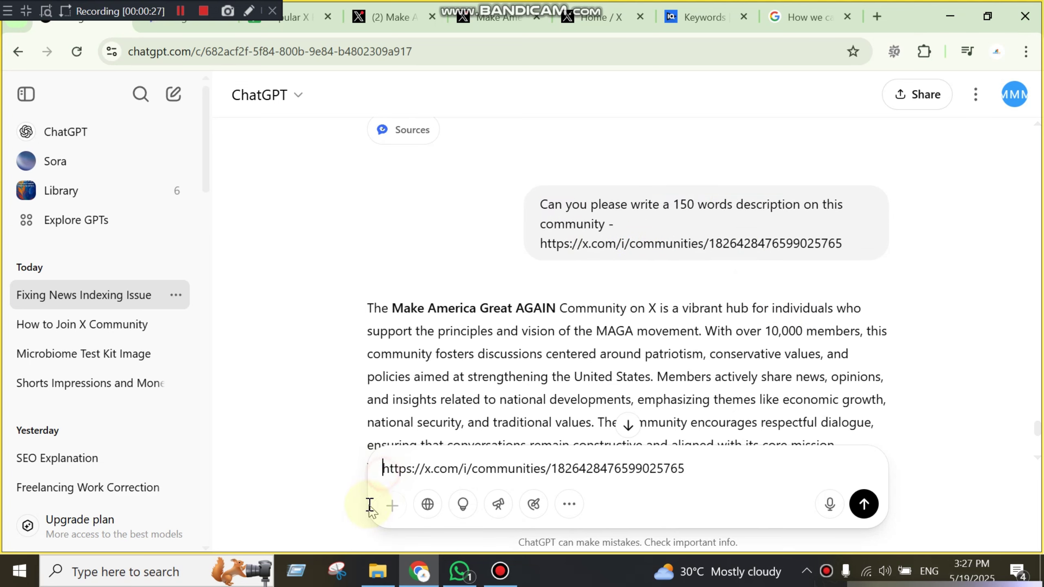
pyautogui.hotkey('shift', 'Return')
pyautogui.hotkey('shift', 'Return')
pyautogui.hotkey('shift', 'Up')
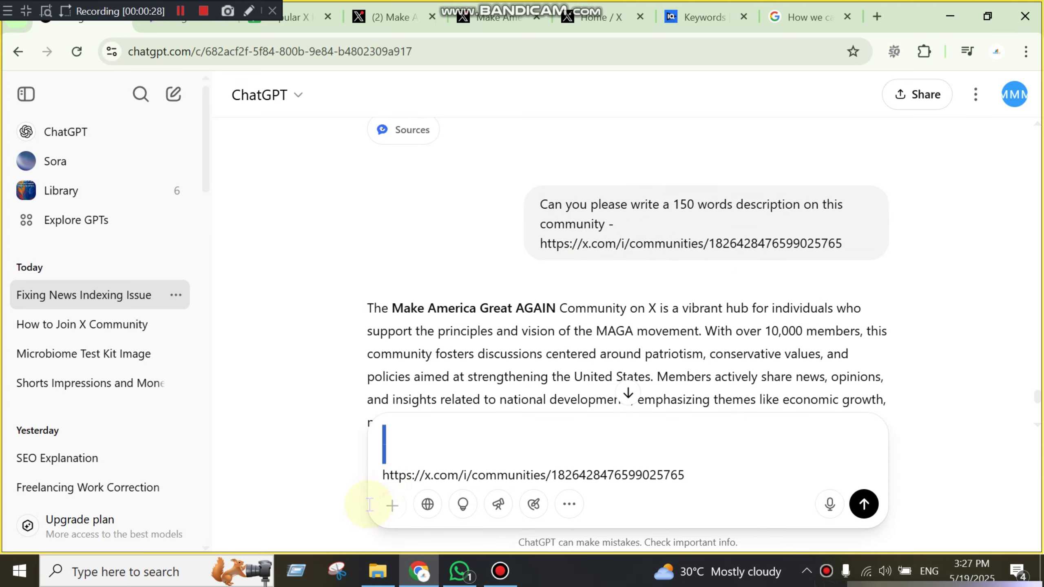
pyautogui.hotkey('ctrl', 'v')
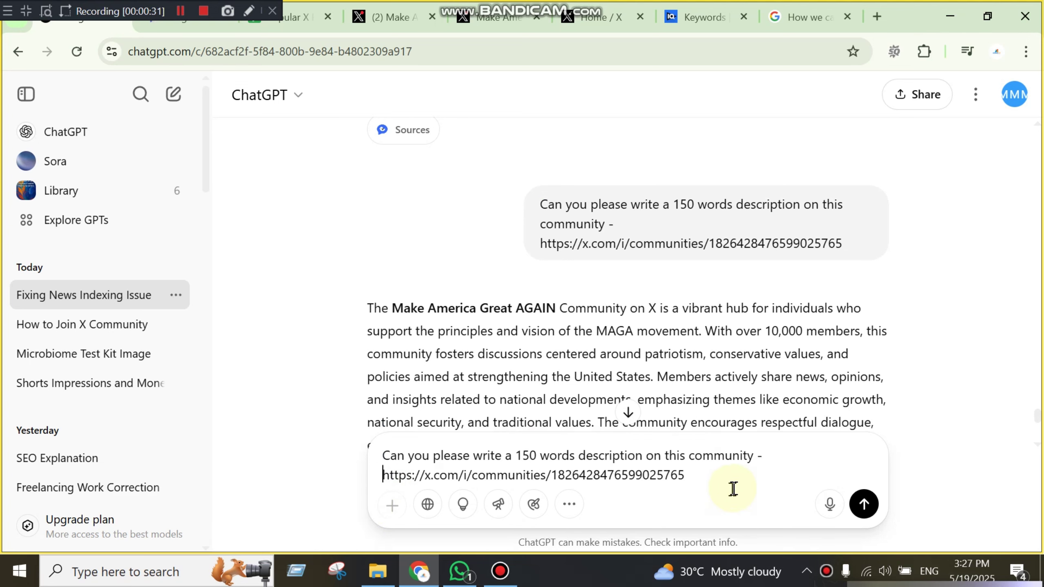
# Step: Send the community description request and look over the reply as it is generated
pyautogui.scroll(-5, 735, 361)
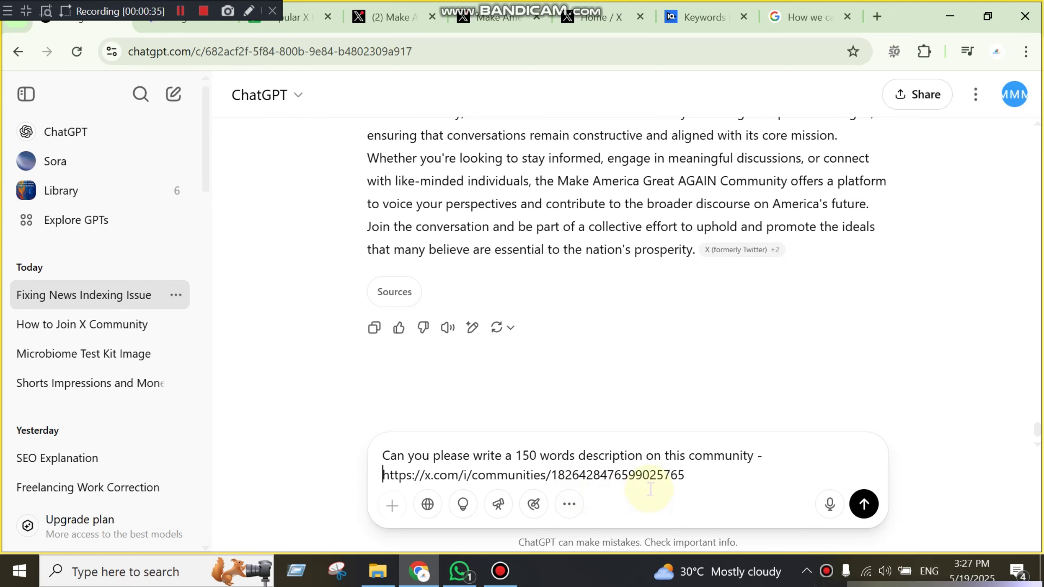
pyautogui.click(863, 504)
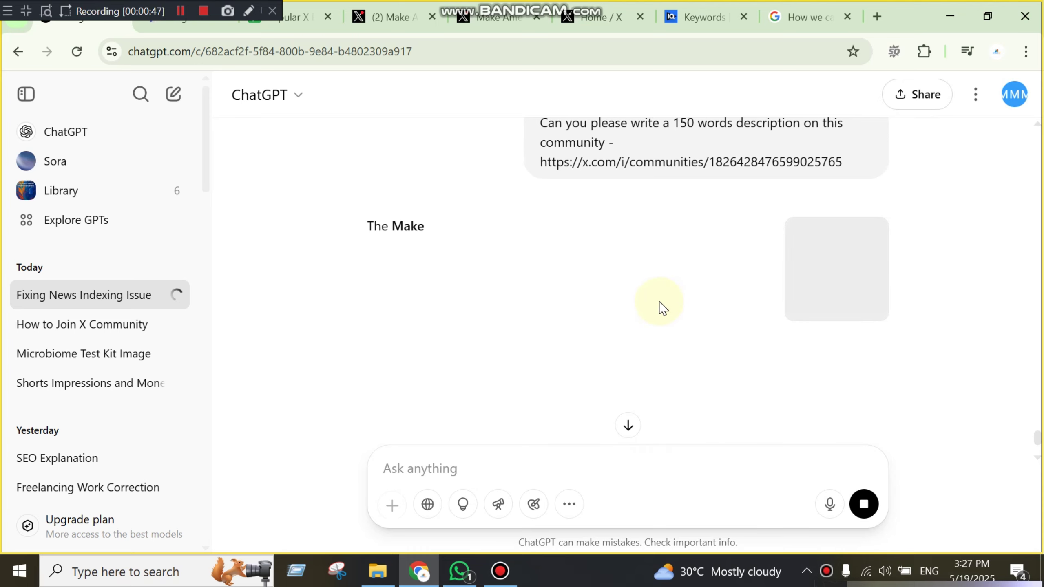
pyautogui.scroll(3, 653, 320)
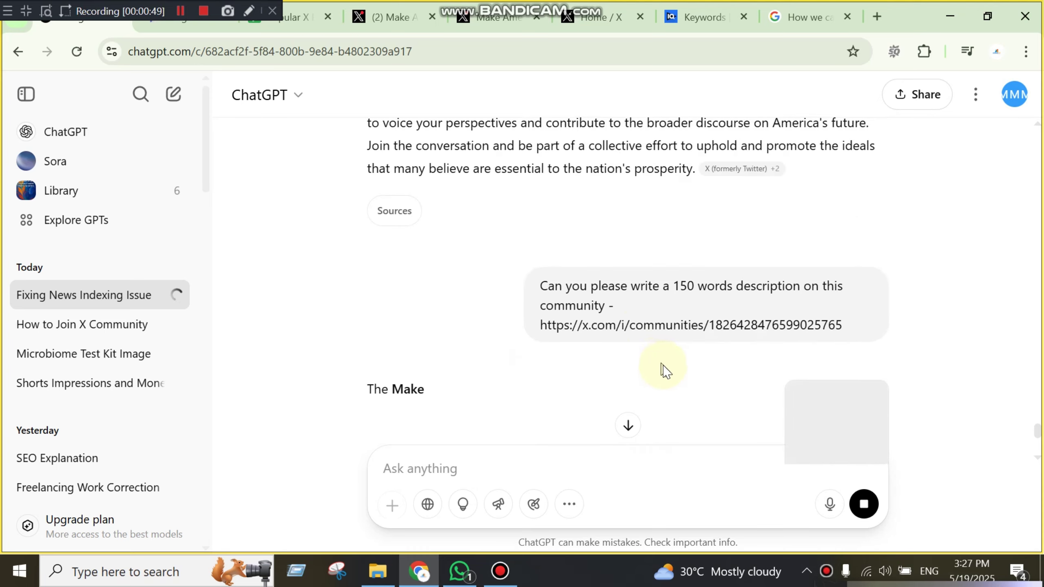
pyautogui.scroll(-5, 666, 374)
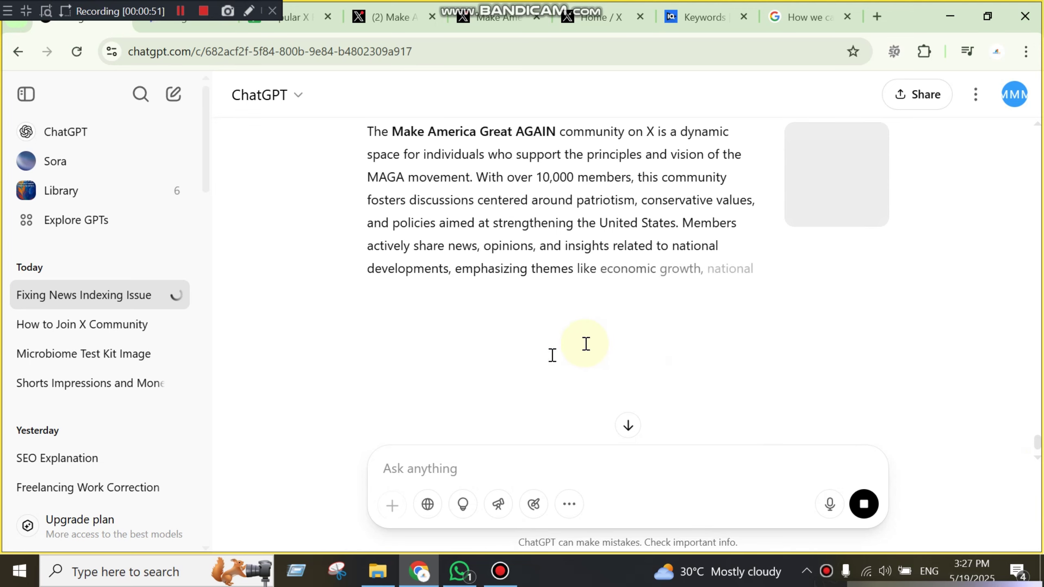
pyautogui.scroll(4, 598, 361)
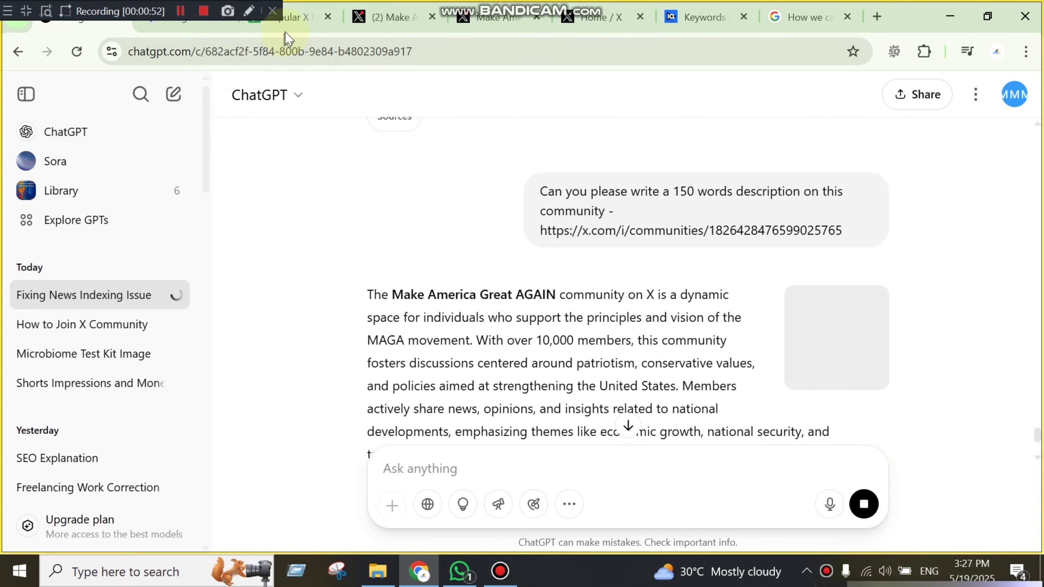
# Step: Copy the community rules from cell F10 of the Communities - BuzzClick sheet and paste them into a new ChatGPT message
pyautogui.click(288, 19)
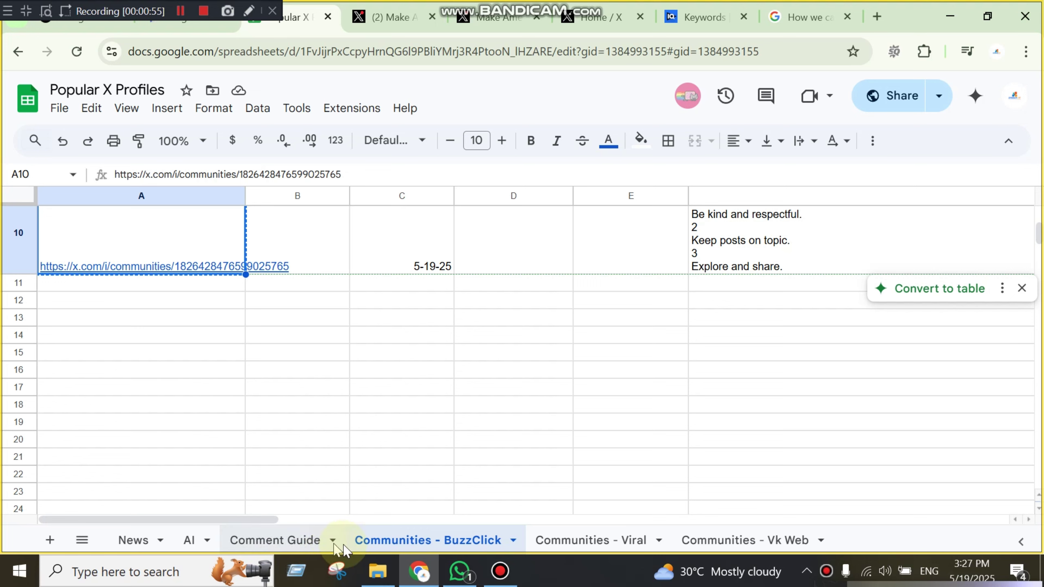
pyautogui.click(303, 542)
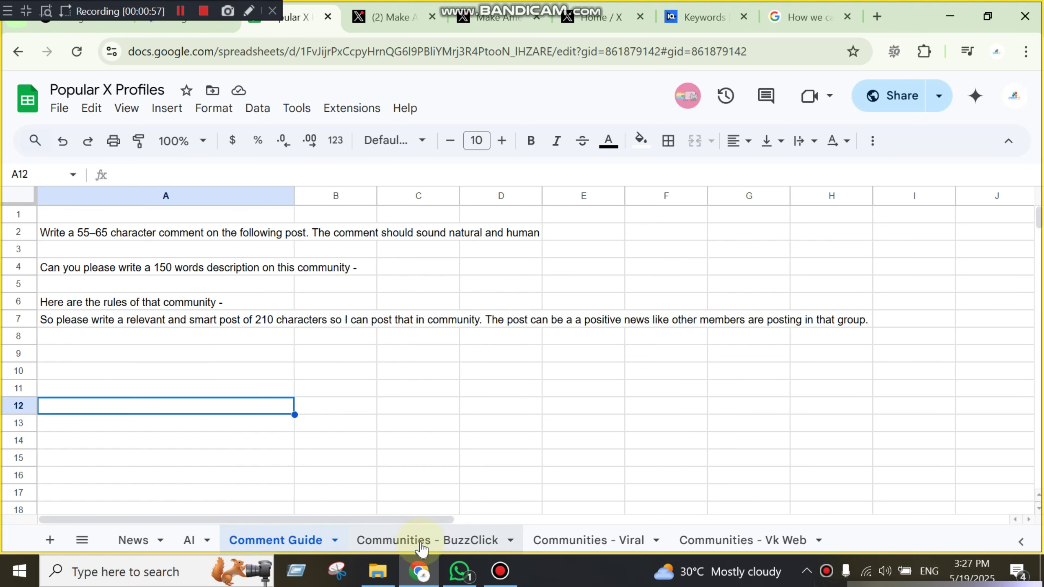
pyautogui.click(411, 542)
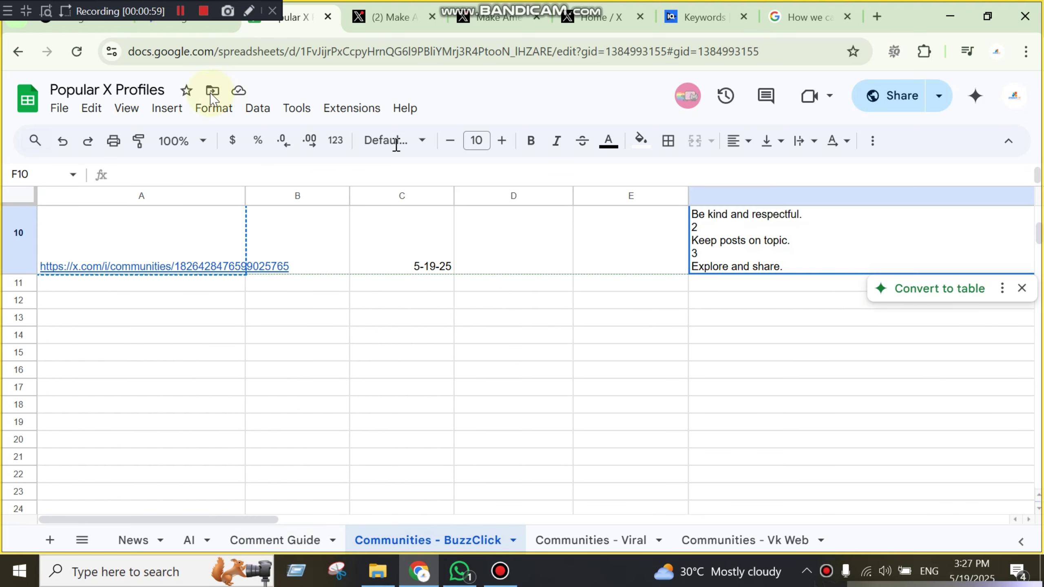
pyautogui.click(177, 17)
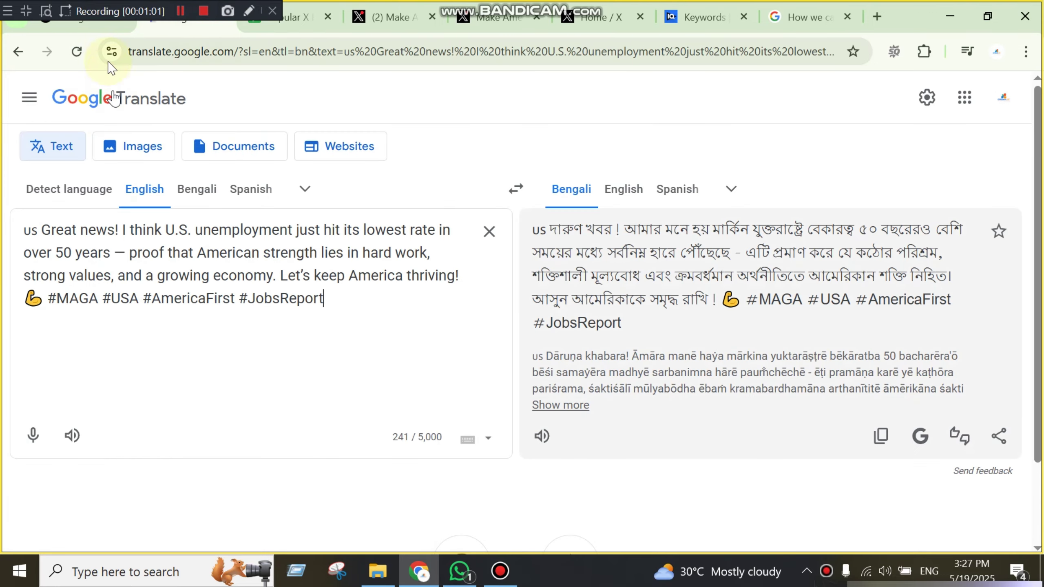
pyautogui.click(97, 24)
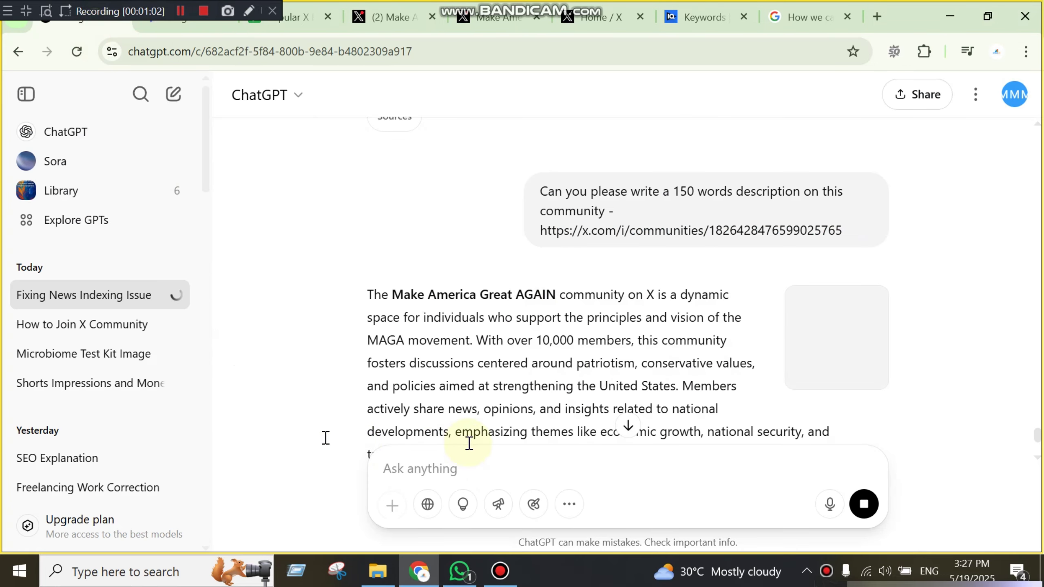
pyautogui.click(465, 468)
pyautogui.hotkey('ctrl', 'v')
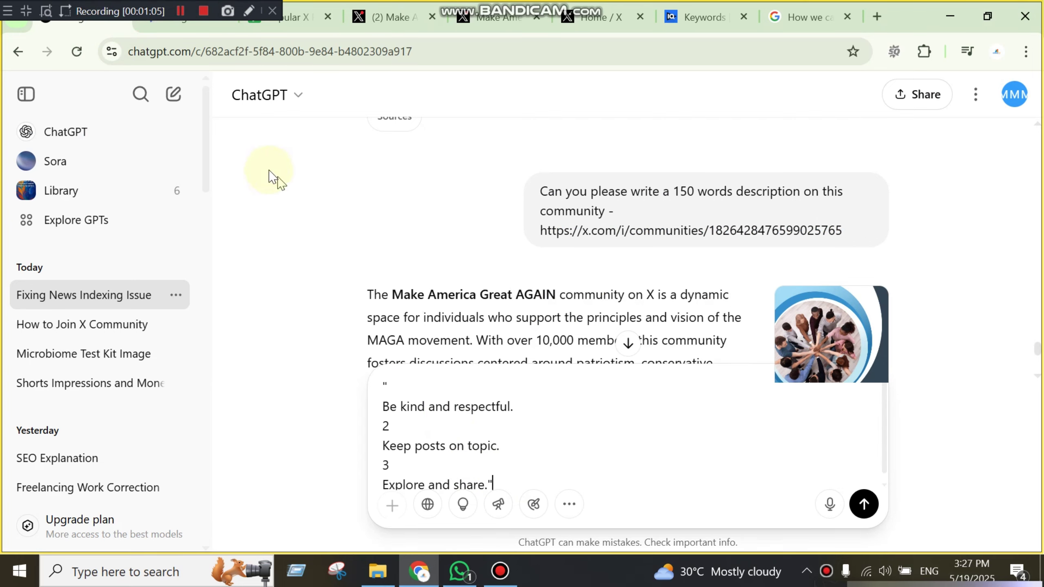
# Step: Copy the text "Here are the rules of that community -" from cell A6 of the Comment Guide sheet in Popular X Profiles
pyautogui.click(282, 21)
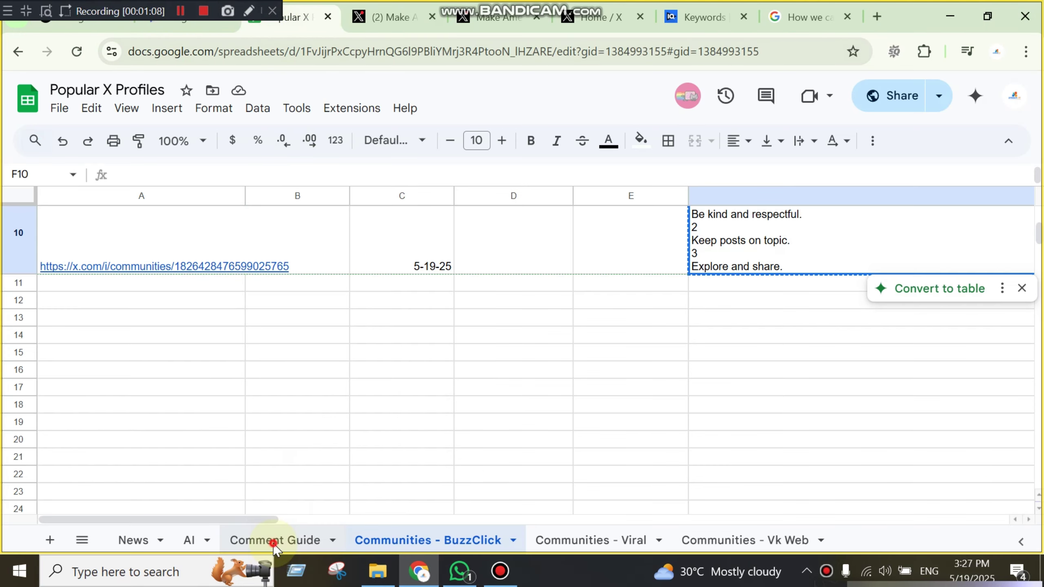
pyautogui.click(273, 541)
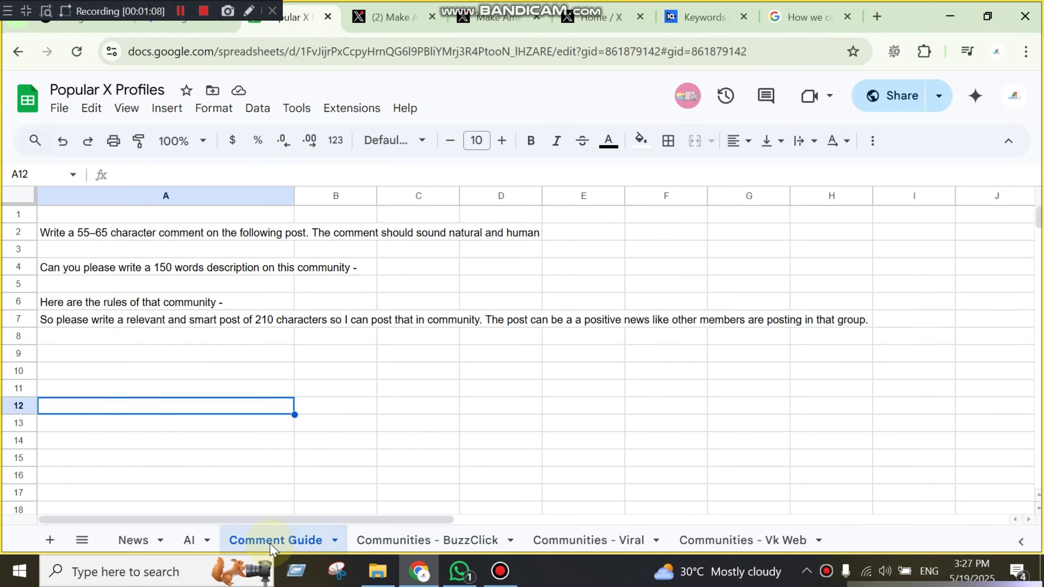
pyautogui.doubleClick(183, 306)
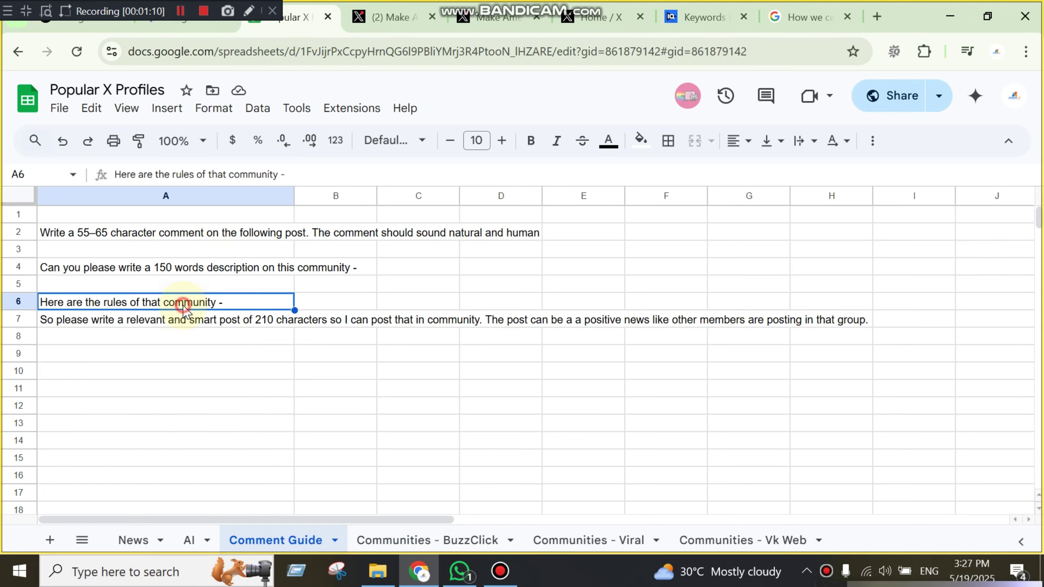
pyautogui.tripleClick(253, 304)
pyautogui.hotkey('ctrl', 'c')
pyautogui.click(356, 424)
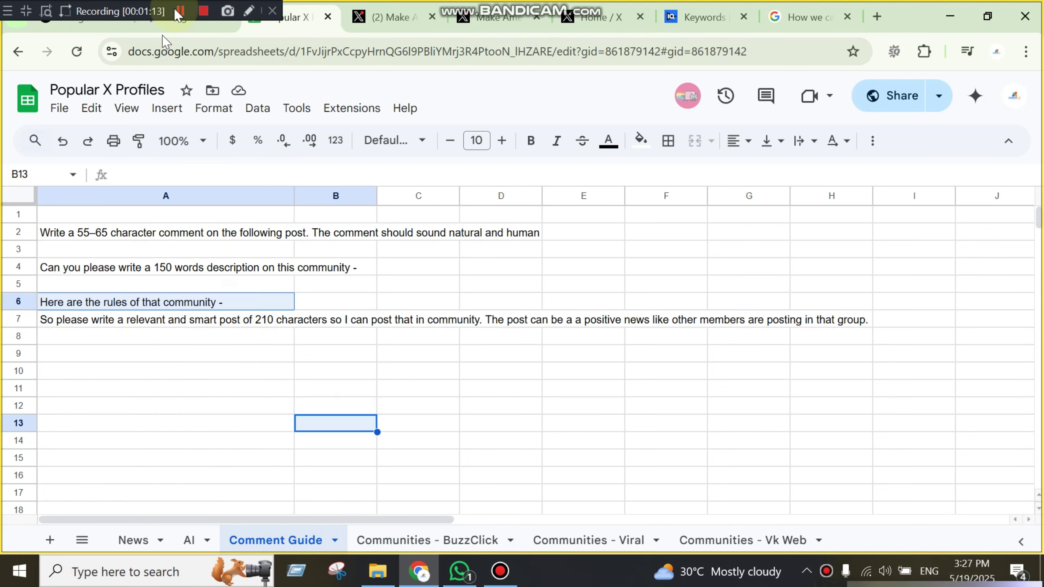
# Step: In the ChatGPT draft, replace the opening quotation mark with "Here are the rules of that community -" and add blank lines after the rules
pyautogui.click(188, 25)
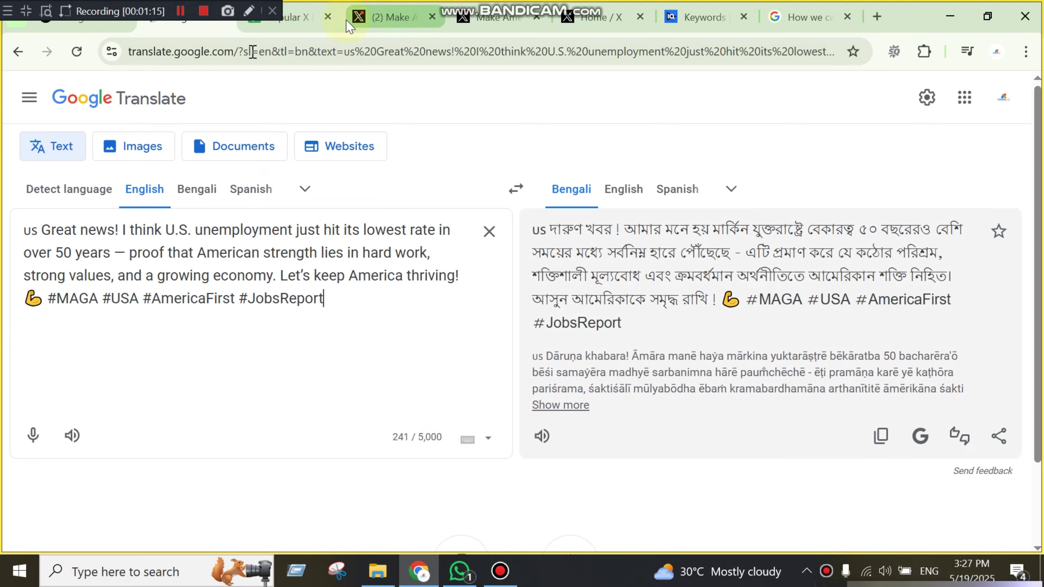
pyautogui.click(84, 29)
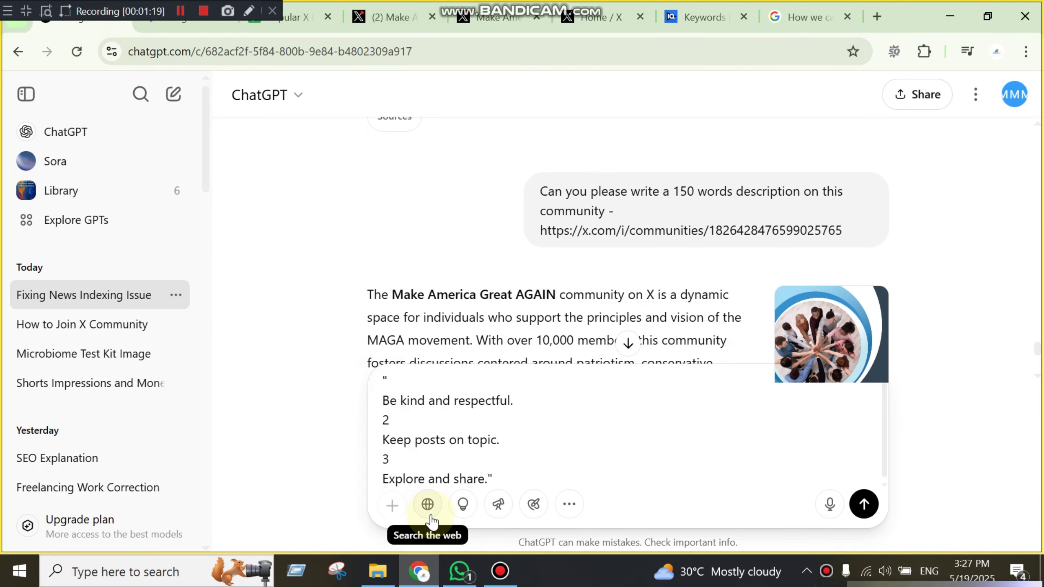
pyautogui.hotkey('shift', 'Home')
pyautogui.click(454, 427)
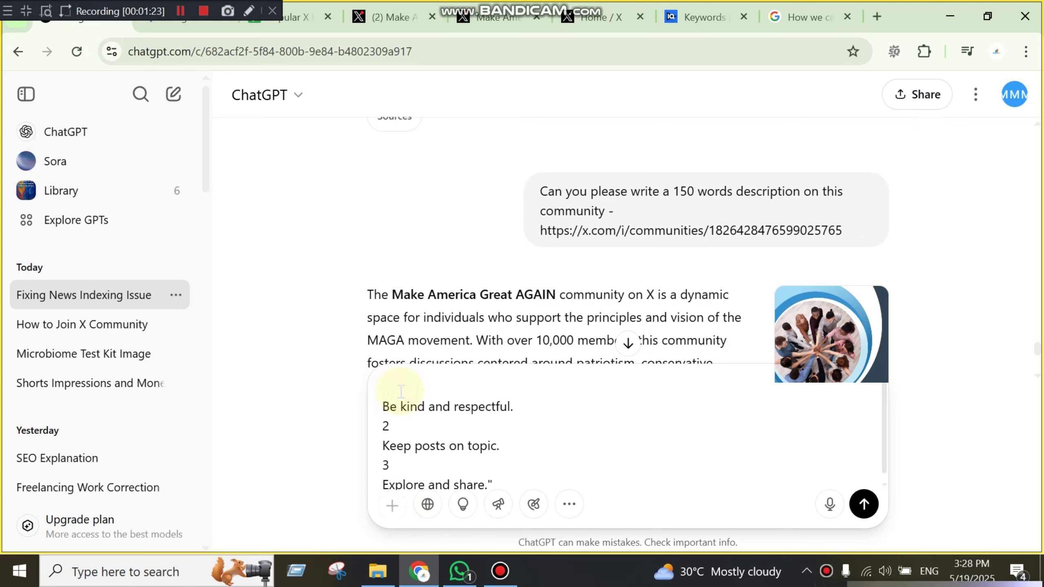
pyautogui.hotkey('ctrl', 'v')
pyautogui.scroll(-1, 551, 483)
pyautogui.click(548, 477)
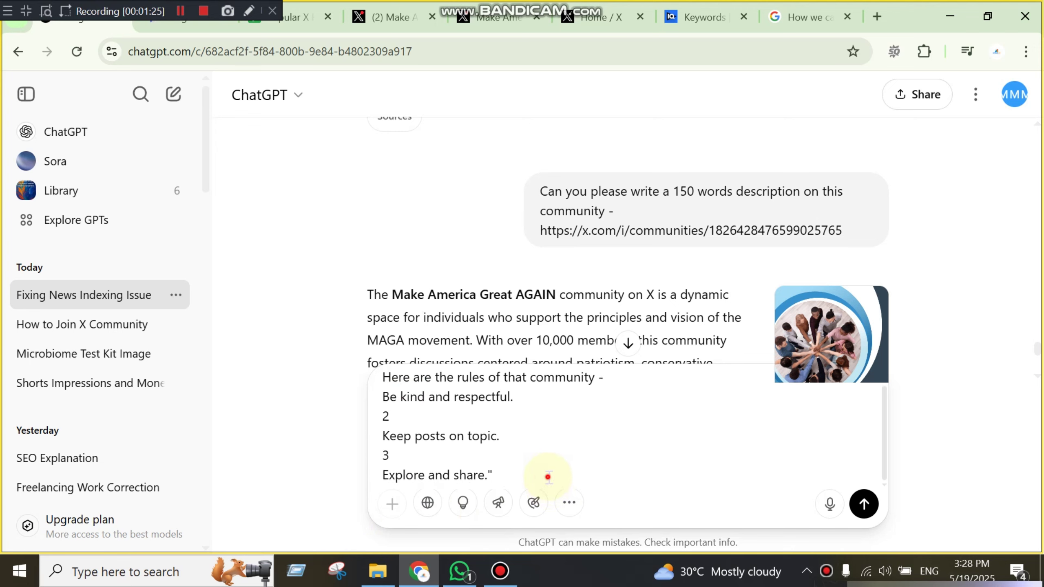
pyautogui.hotkey('shift', 'Return')
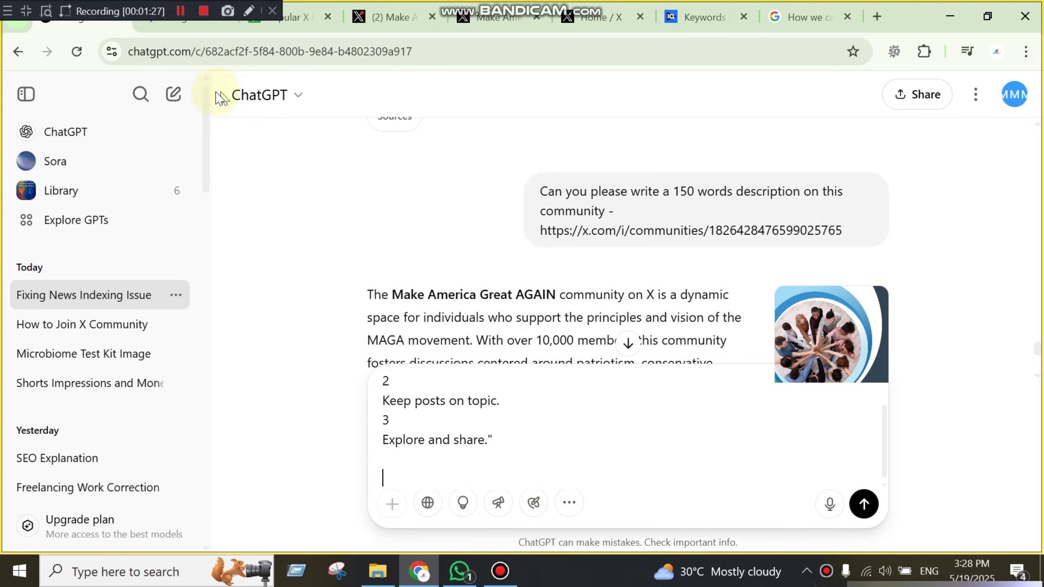
# Step: Return to the Comment Guide sheet and copy cell A7, which holds the 210-character post prompt
pyautogui.click(280, 21)
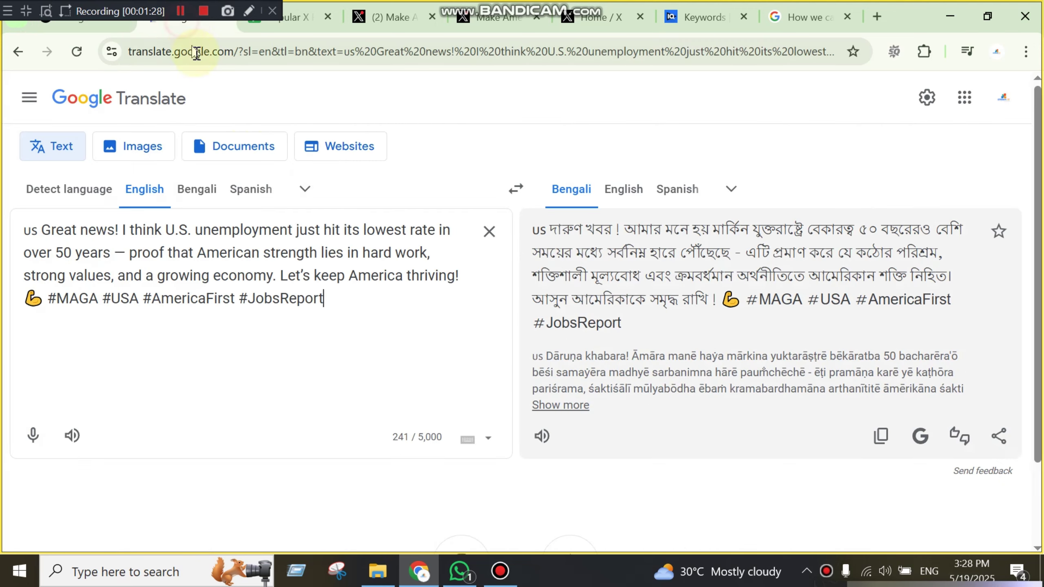
pyautogui.click(291, 16)
pyautogui.click(174, 358)
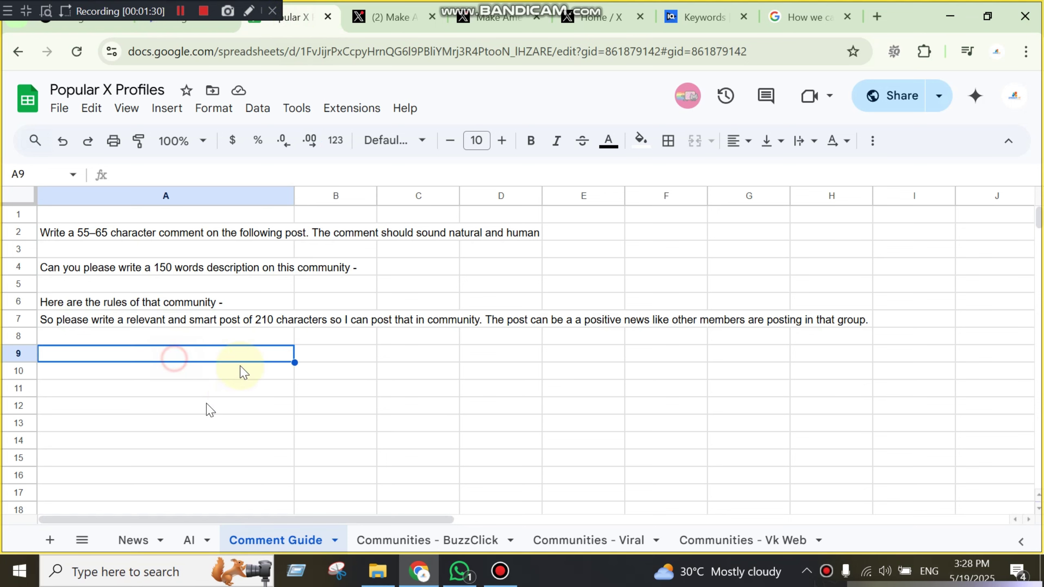
pyautogui.click(241, 322)
pyautogui.hotkey('ctrl', 'c')
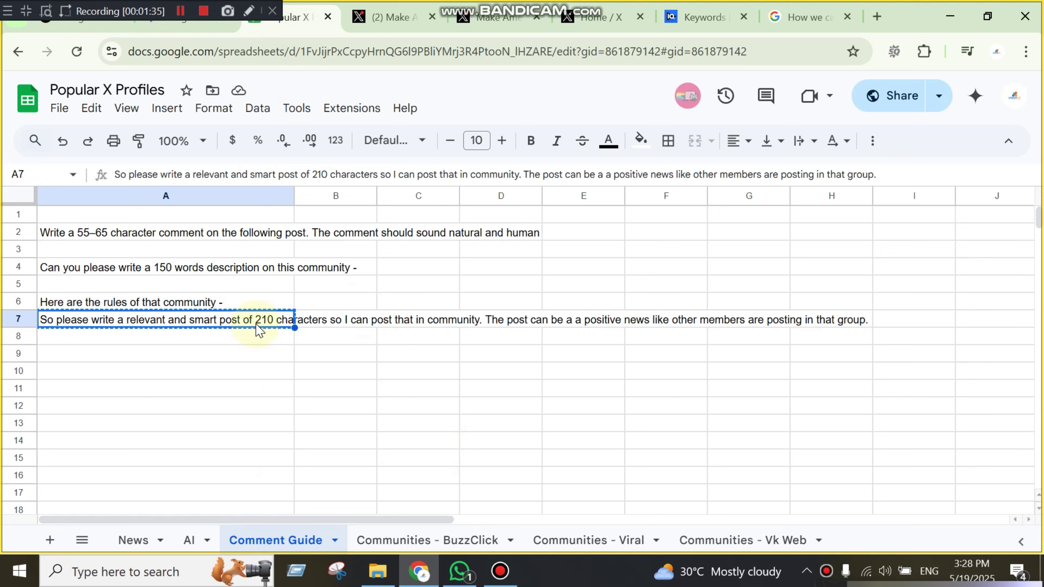
# Step: Insert "regarding the community rules" after "210 characters" in the post prompt in cell A7
pyautogui.doubleClick(266, 320)
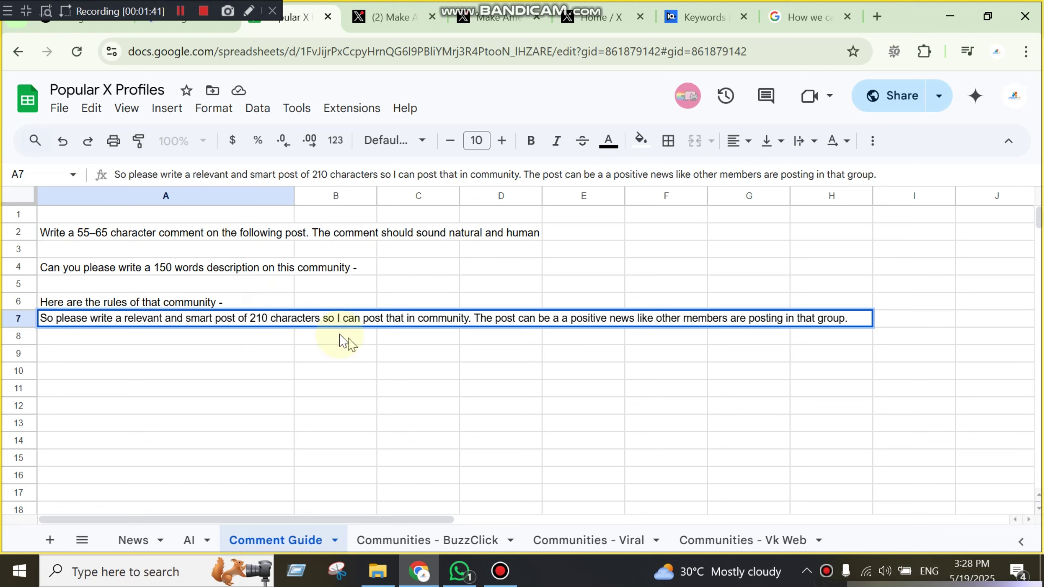
pyautogui.click(318, 320)
pyautogui.write('regard')
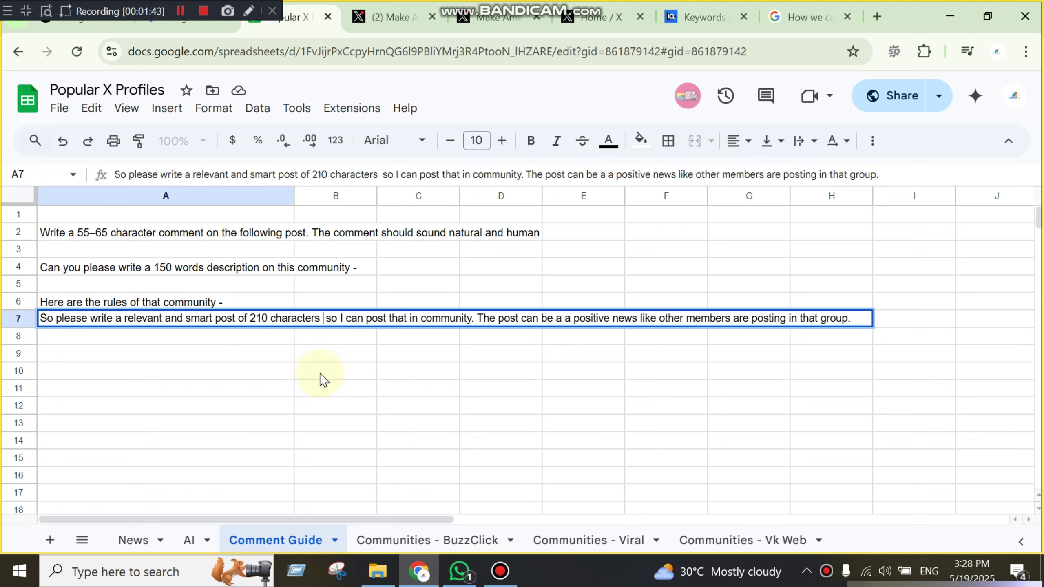
pyautogui.write('ing the cp')
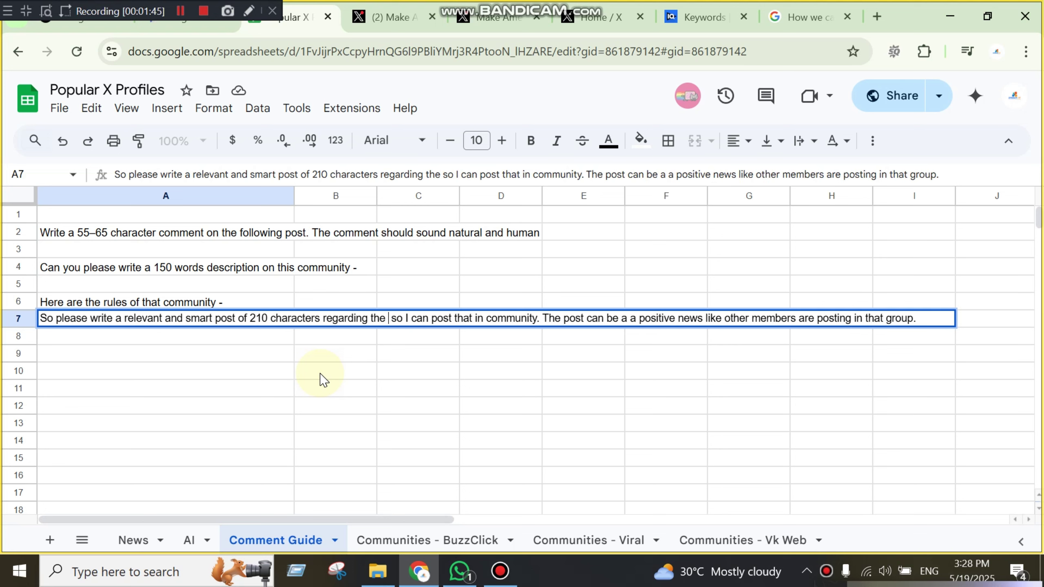
pyautogui.write('mminity')
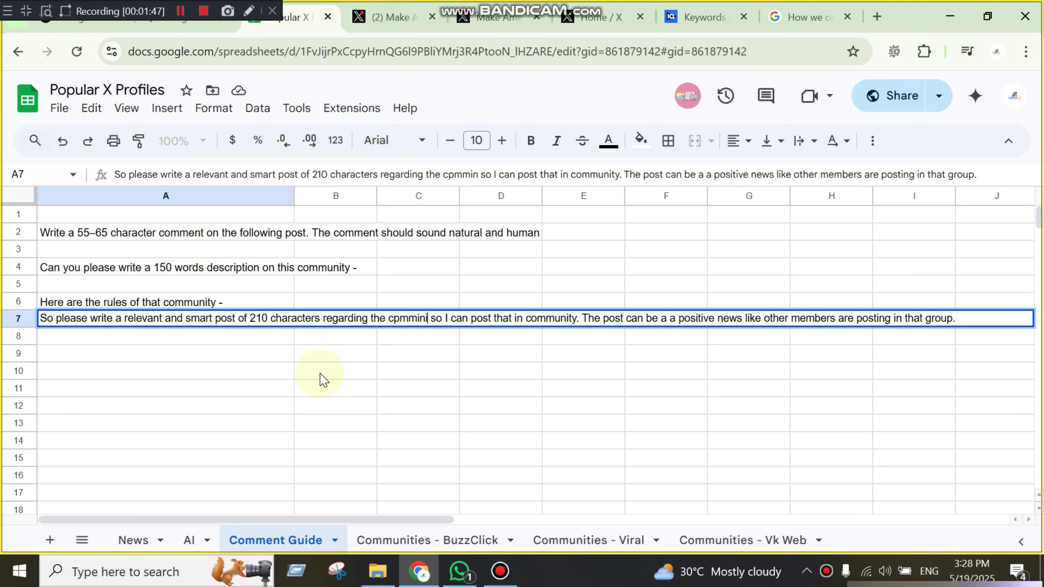
pyautogui.write(' rules')
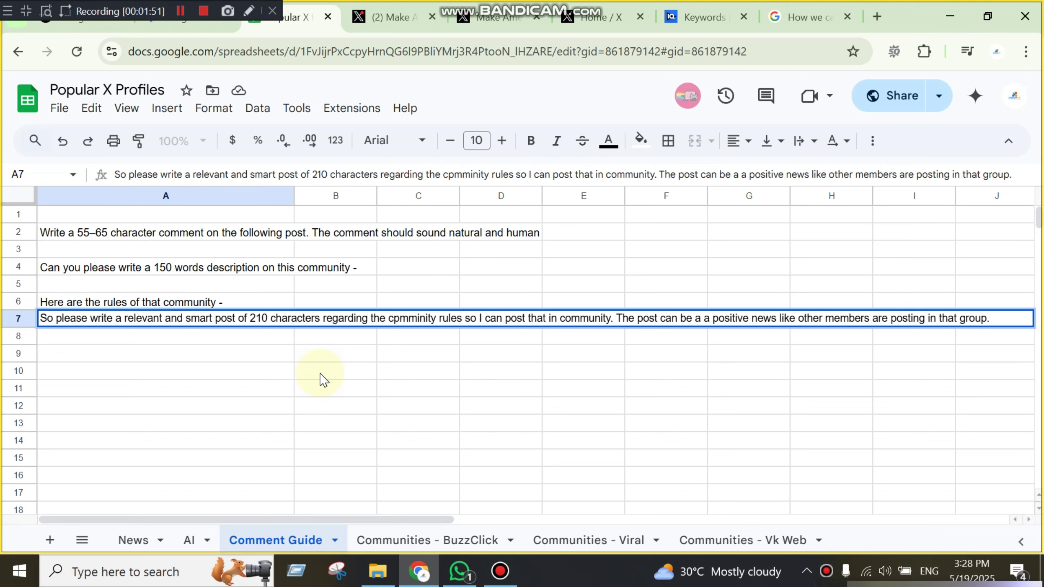
pyautogui.doubleClick(401, 311)
pyautogui.write('community')
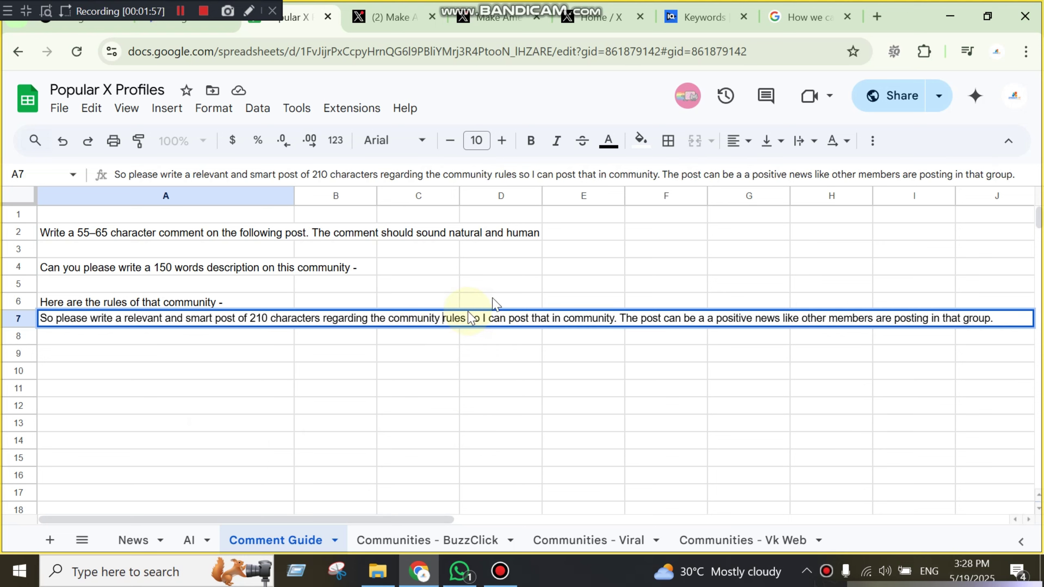
pyautogui.moveTo(456, 375); pyautogui.dragTo(464, 389)
# Step: Copy the revised prompt from cell A7 into the ChatGPT draft below the community rules and send the message
pyautogui.click(247, 329)
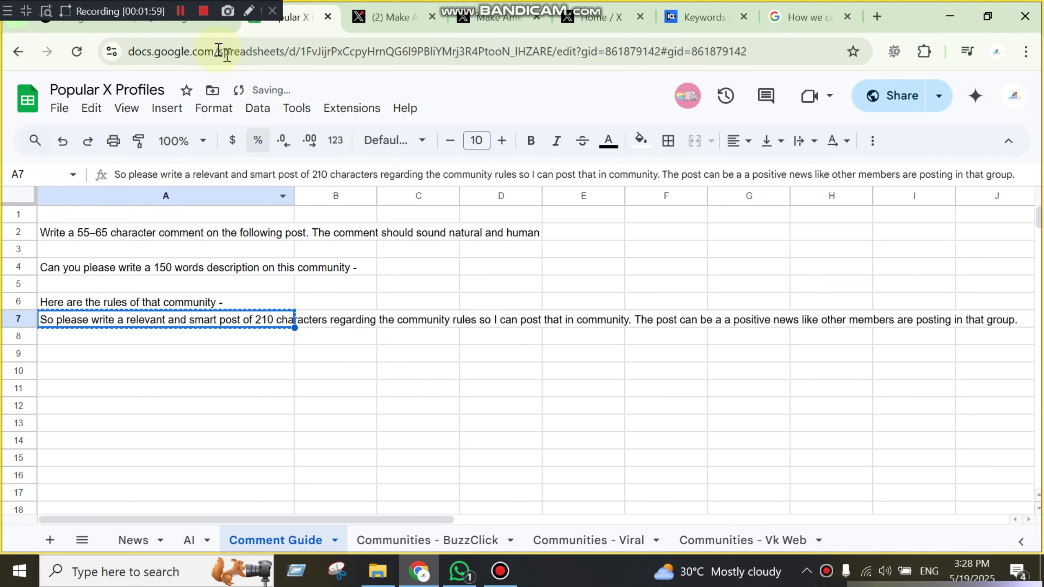
pyautogui.click(208, 30)
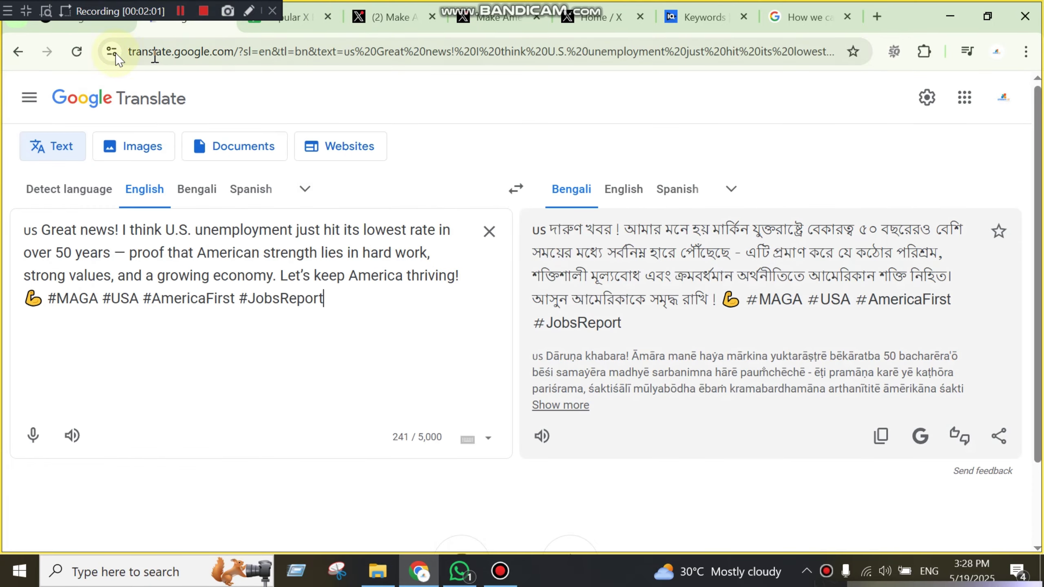
pyautogui.click(77, 15)
pyautogui.hotkey('ctrl', 'v')
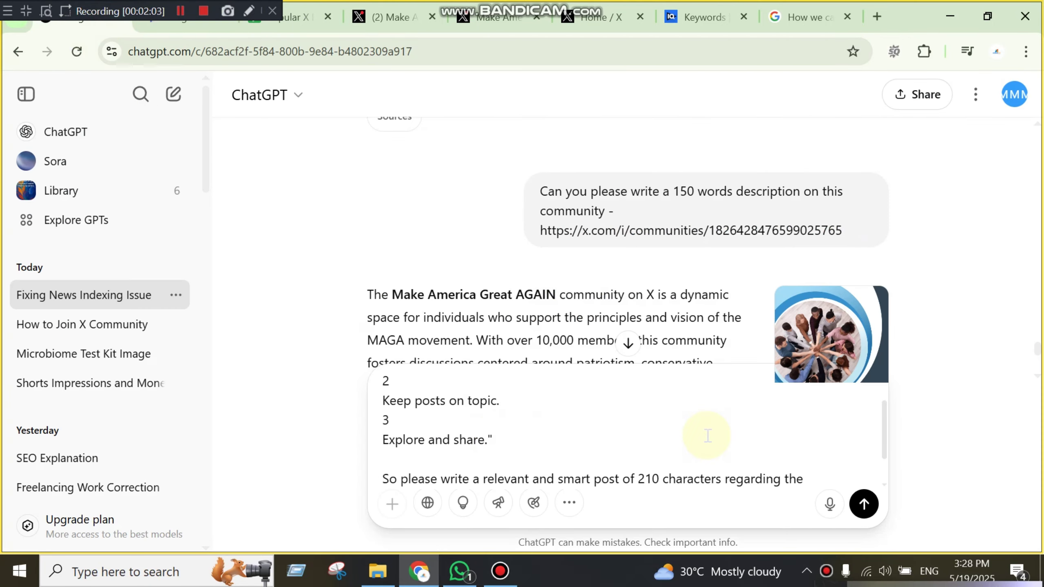
pyautogui.click(863, 503)
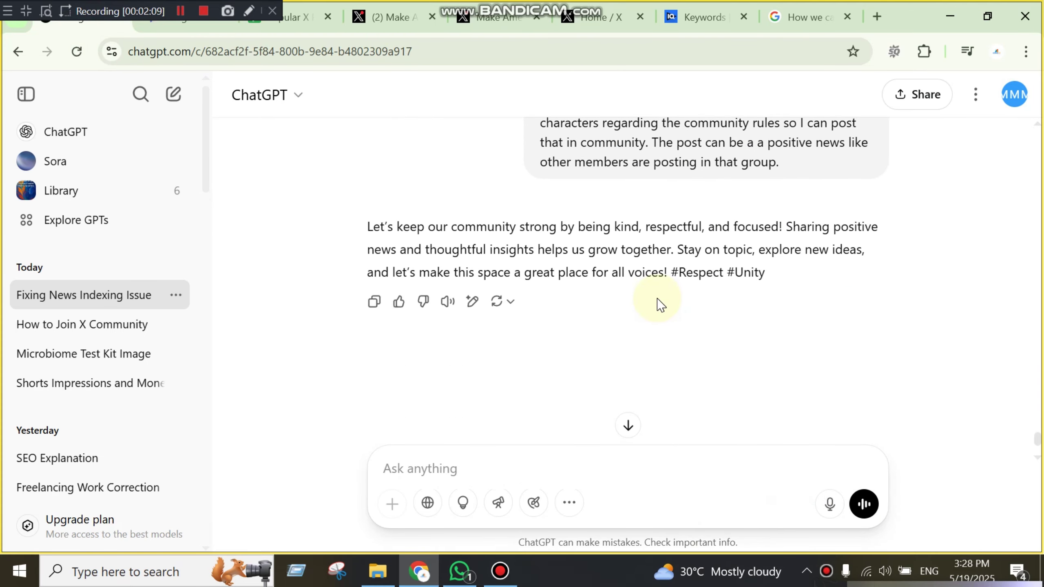
# Step: Review the sent prompt with the community rules and compare it with ChatGPT's generated post
pyautogui.scroll(2, 740, 360)
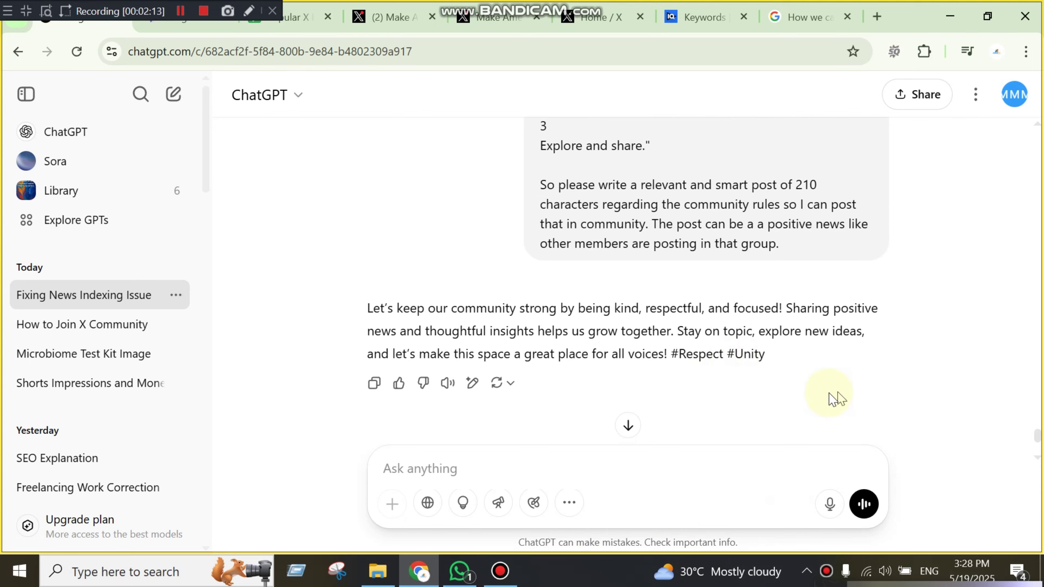
pyautogui.scroll(4, 801, 379)
pyautogui.scroll(-2, 792, 370)
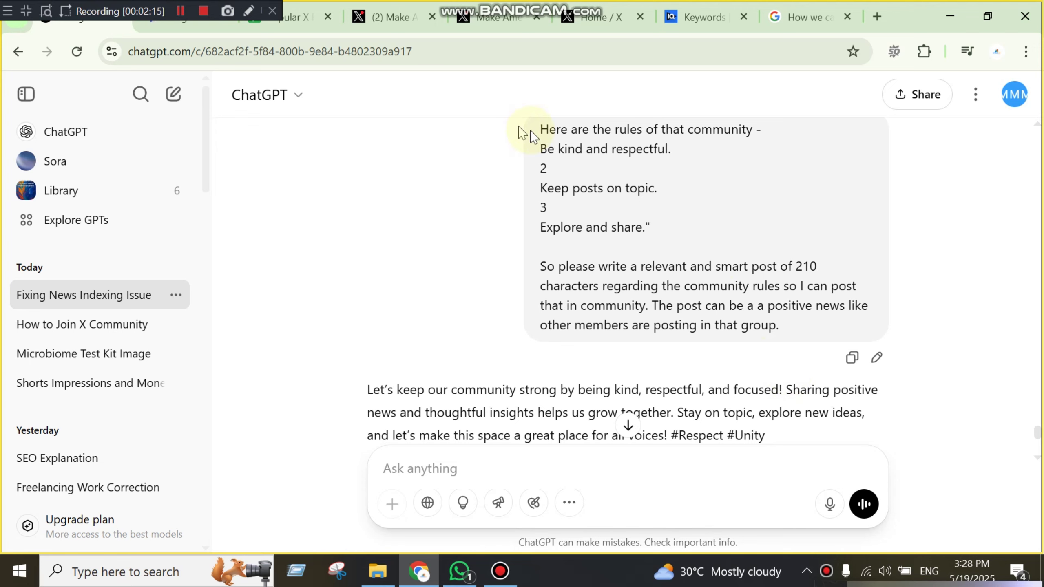
pyautogui.scroll(2, 591, 213)
pyautogui.scroll(-4, 599, 292)
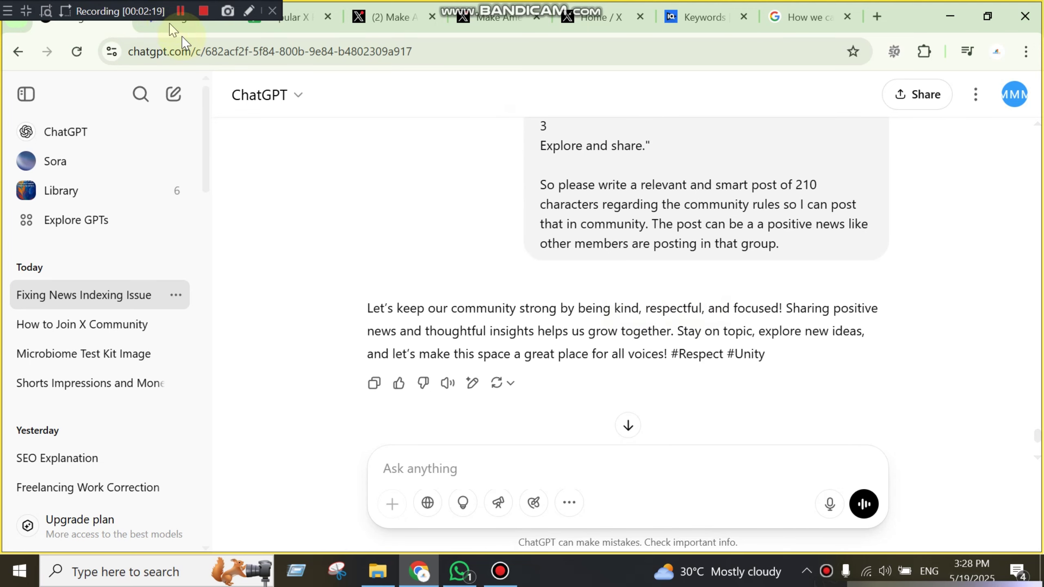
pyautogui.scroll(3, 678, 263)
pyautogui.scroll(-3, 633, 263)
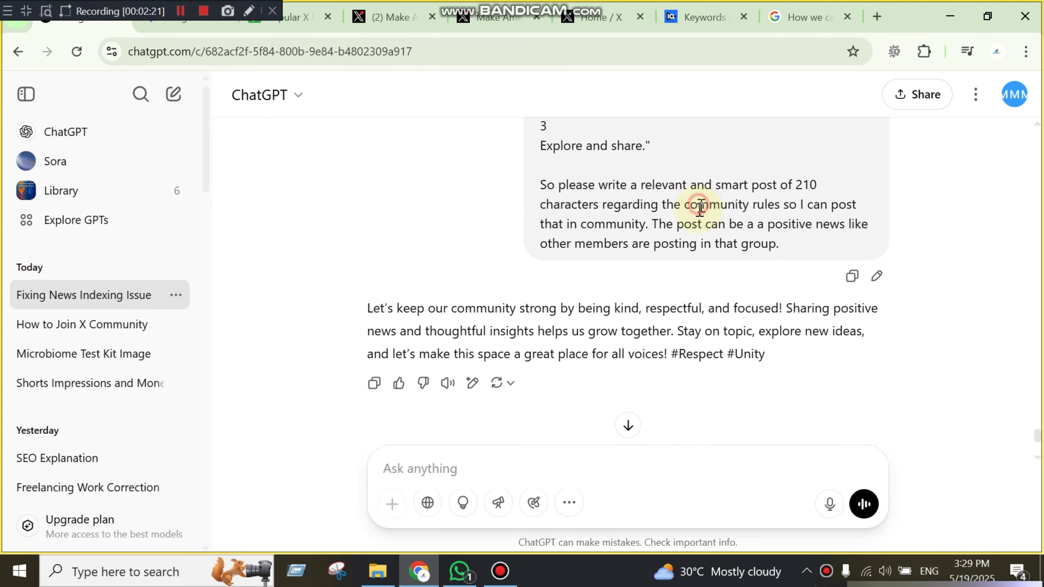
pyautogui.click(865, 275)
pyautogui.hotkey('ctrl', 'v')
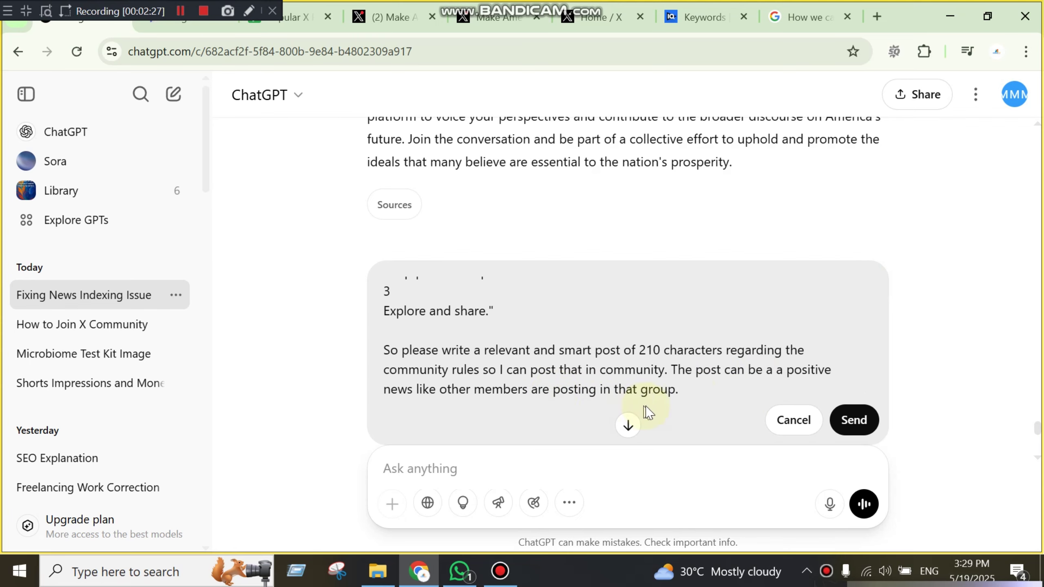
pyautogui.click(796, 421)
pyautogui.scroll(-5, 786, 430)
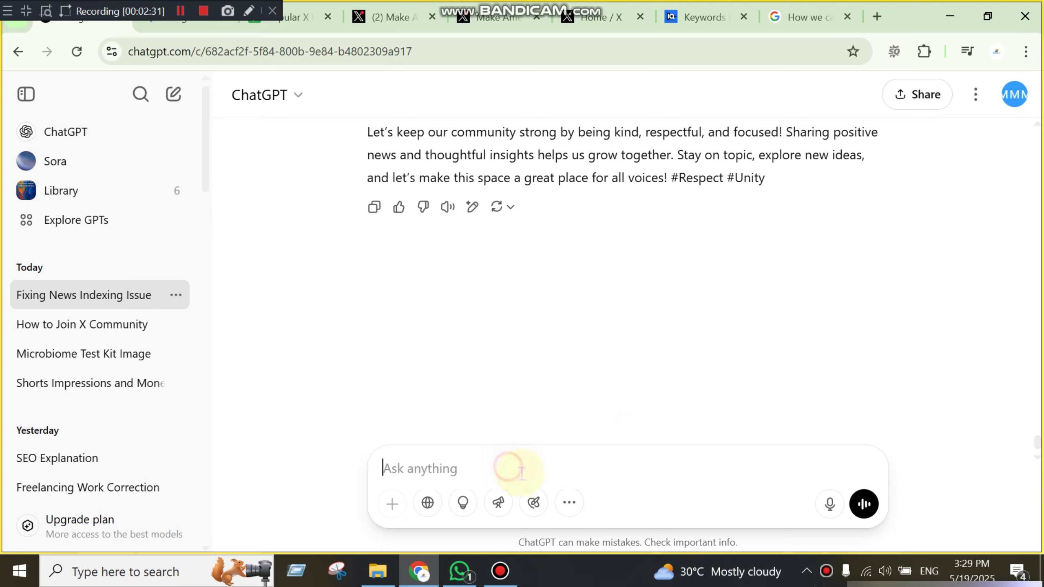
# Step: Write the follow-up message "I mean positive news." in ChatGPT, copy its text and send it
pyautogui.write('I mean positive news.')
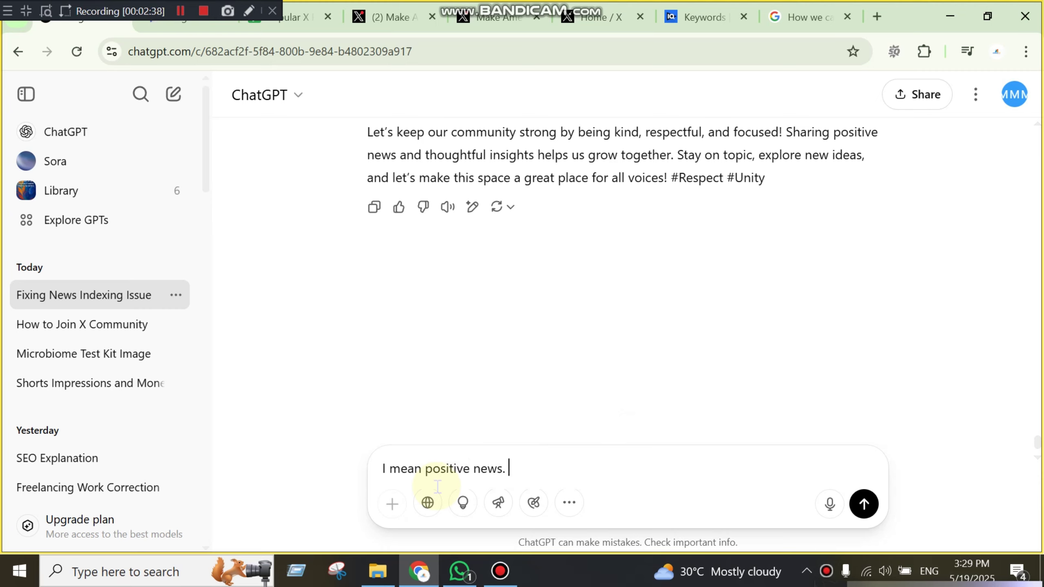
pyautogui.hotkey('ctrl', 'a')
pyautogui.hotkey('ctrl', 'c')
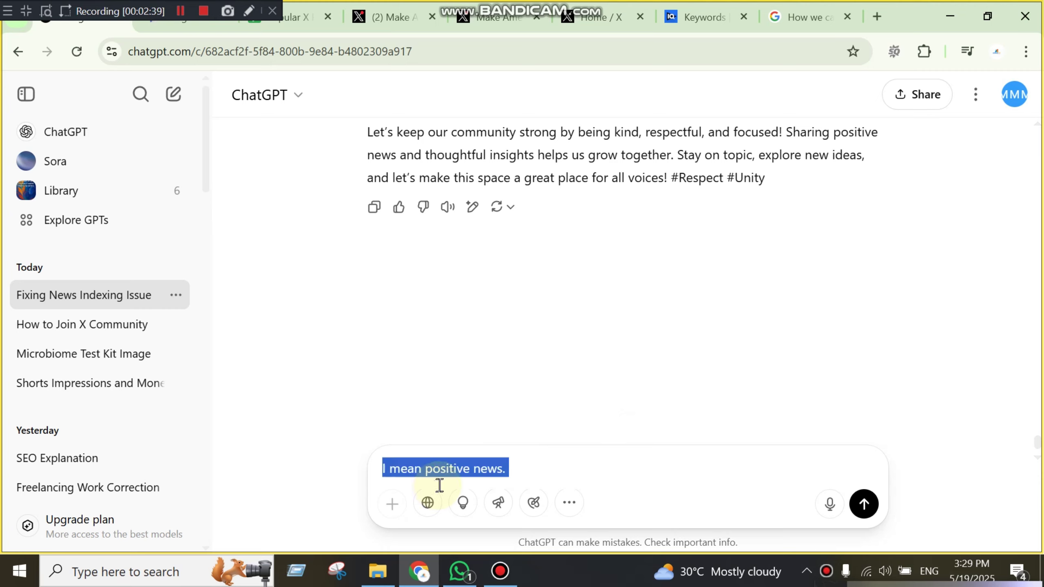
pyautogui.click(863, 504)
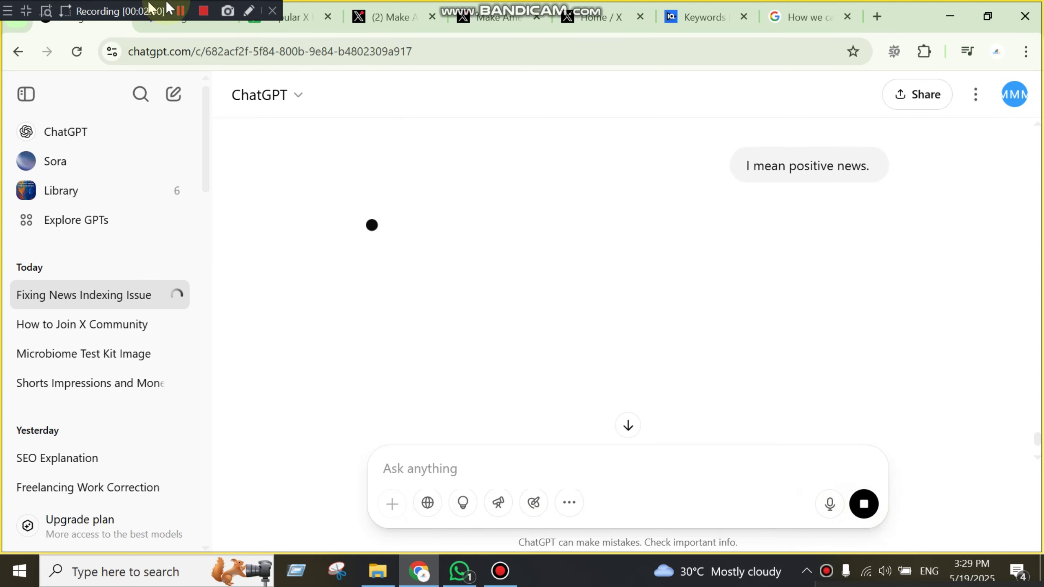
pyautogui.click(175, 27)
pyautogui.click(289, 20)
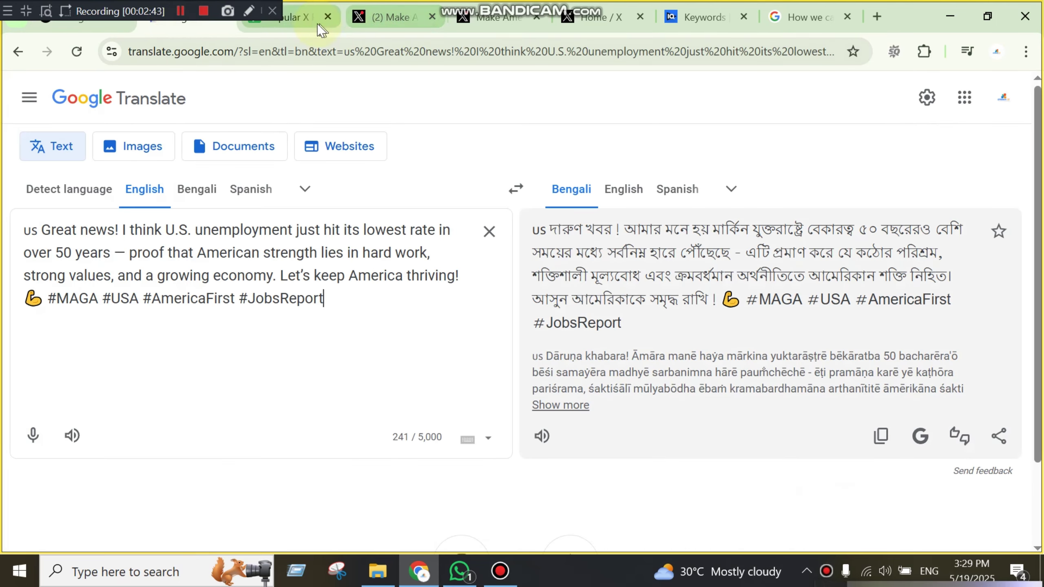
pyautogui.click(387, 18)
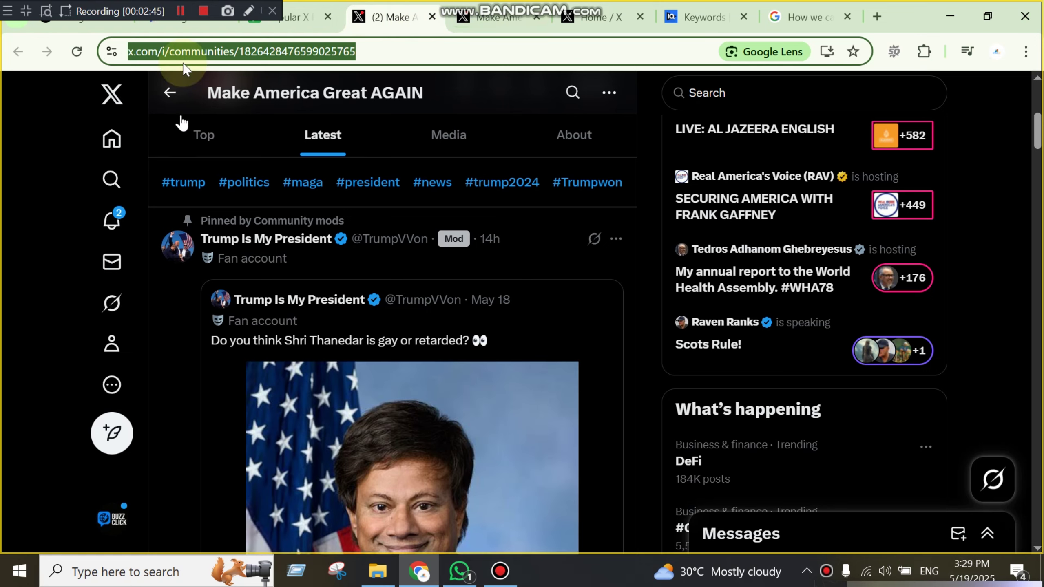
pyautogui.click(76, 17)
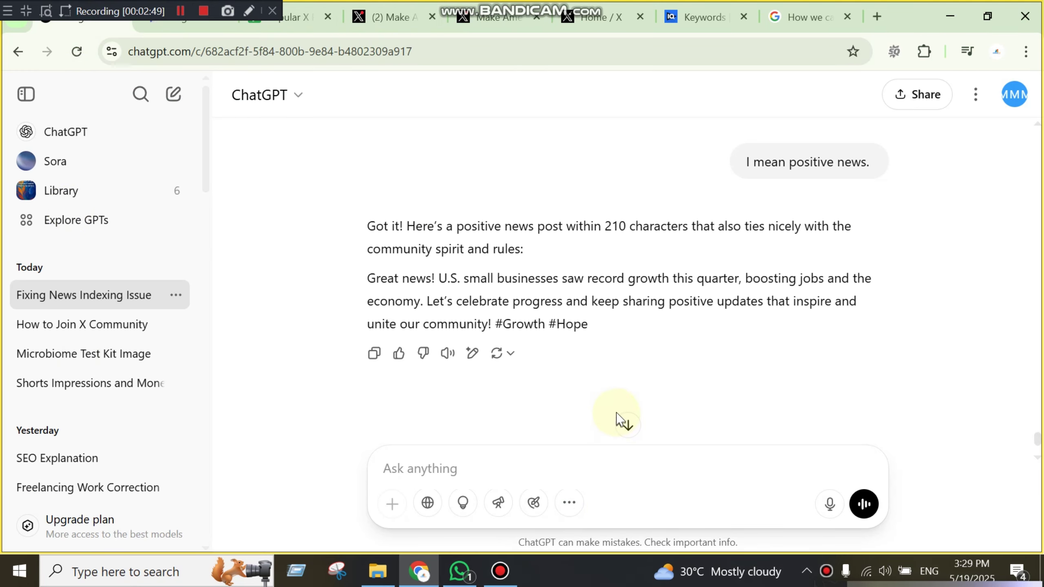
pyautogui.moveTo(598, 317); pyautogui.dragTo(273, 276)
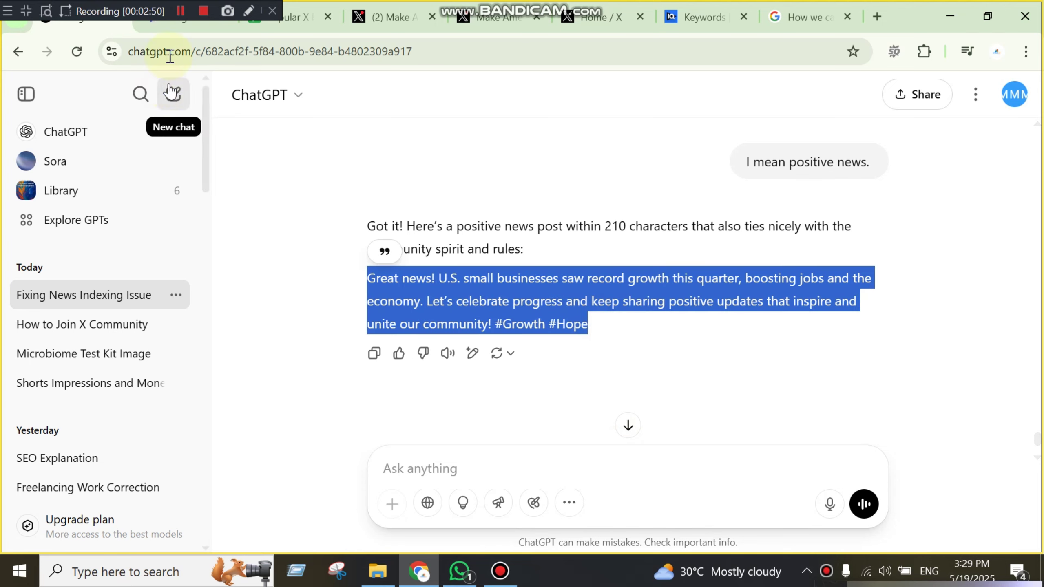
# Step: Switch to the Popular X Profiles spreadsheet and paste "I mean positive news." into cell A8 of the Comment Guide sheet
pyautogui.click(164, 18)
pyautogui.click(293, 16)
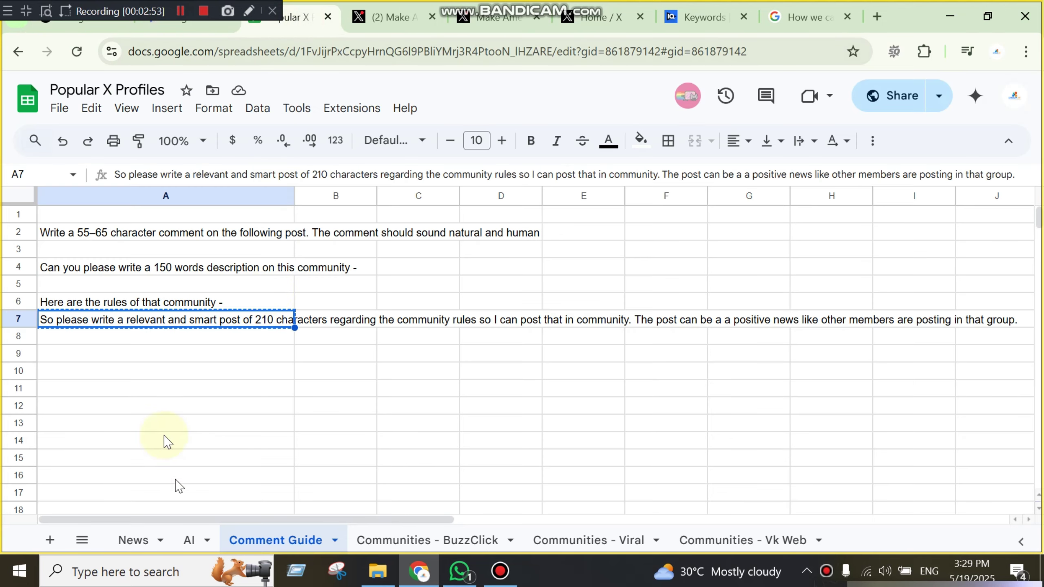
pyautogui.click(131, 344)
pyautogui.hotkey('ctrl', 'v')
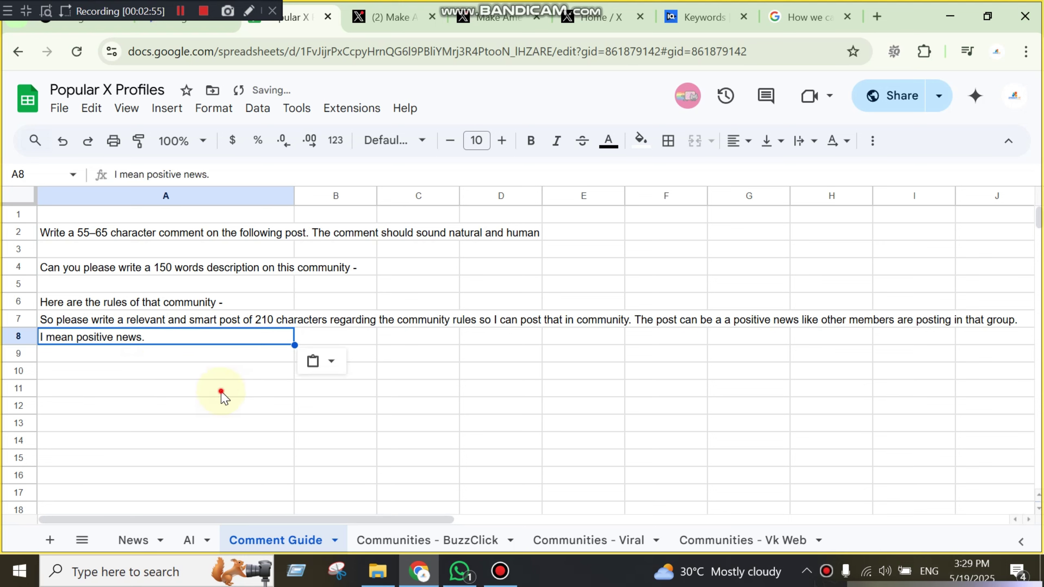
pyautogui.click(219, 391)
pyautogui.click(139, 341)
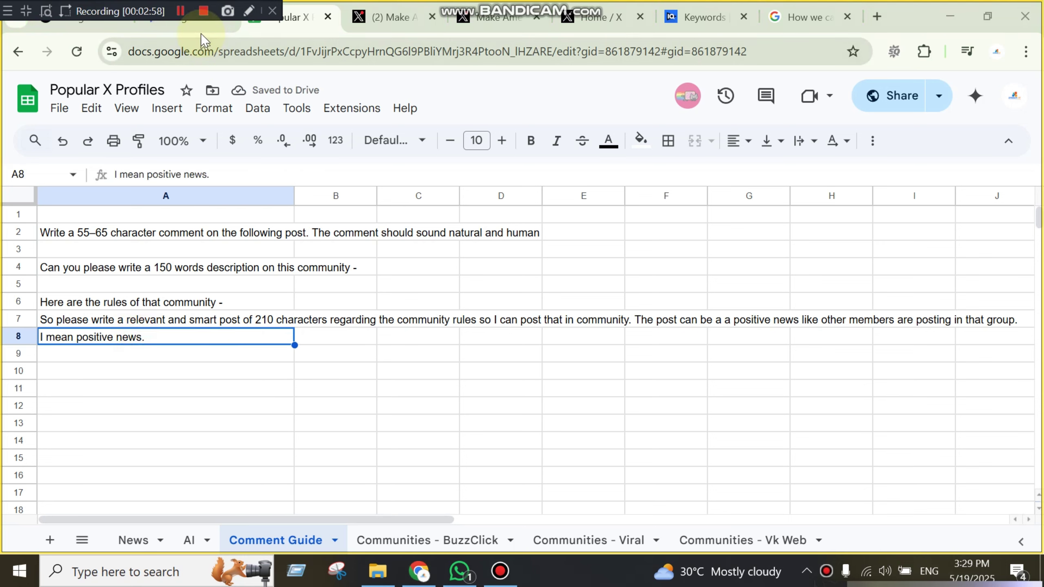
# Step: Return to ChatGPT and read through the first generated post, which ends with the hashtags #Respect #Unity
pyautogui.click(194, 18)
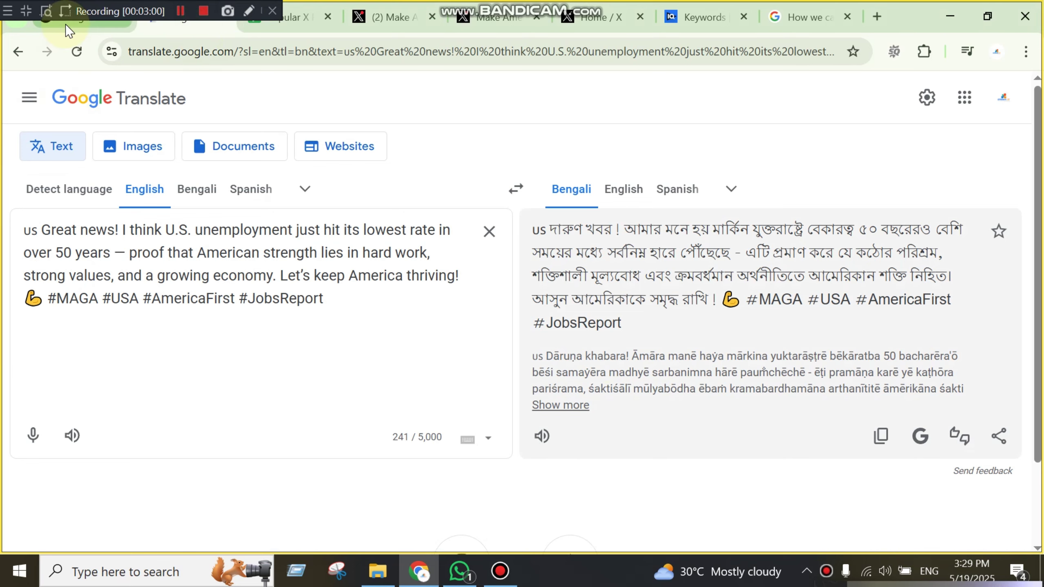
pyautogui.click(83, 21)
pyautogui.scroll(4, 690, 306)
pyautogui.moveTo(748, 293); pyautogui.dragTo(601, 271)
pyautogui.click(602, 271)
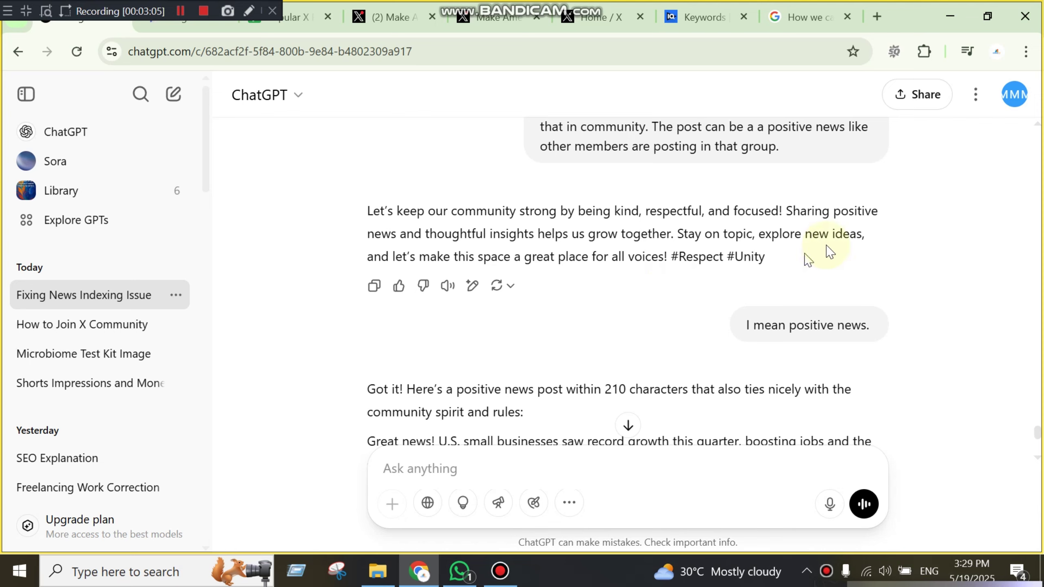
pyautogui.moveTo(702, 259); pyautogui.dragTo(417, 259)
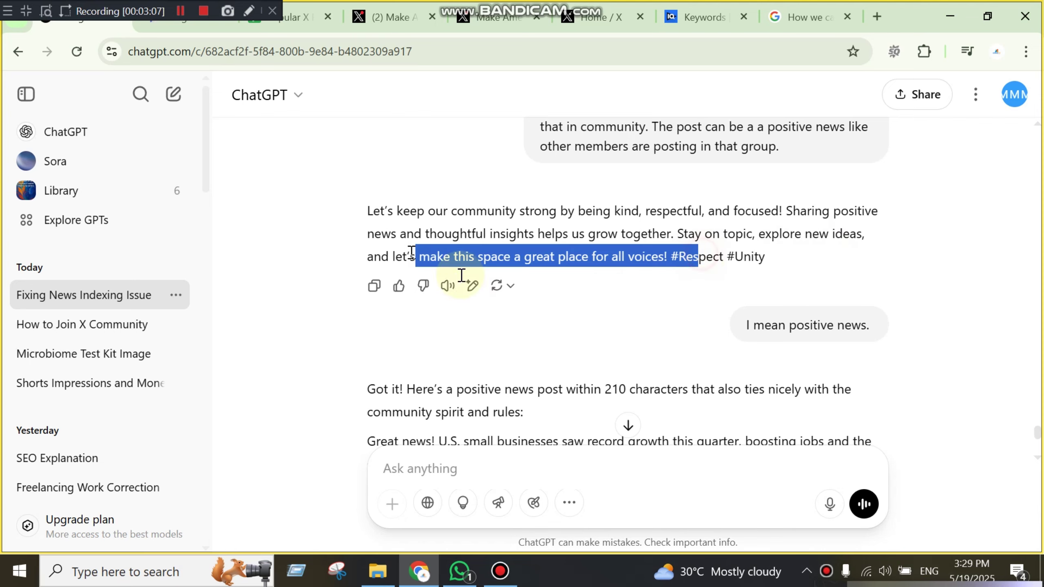
pyautogui.click(734, 266)
pyautogui.moveTo(800, 254); pyautogui.dragTo(497, 259)
pyautogui.click(840, 247)
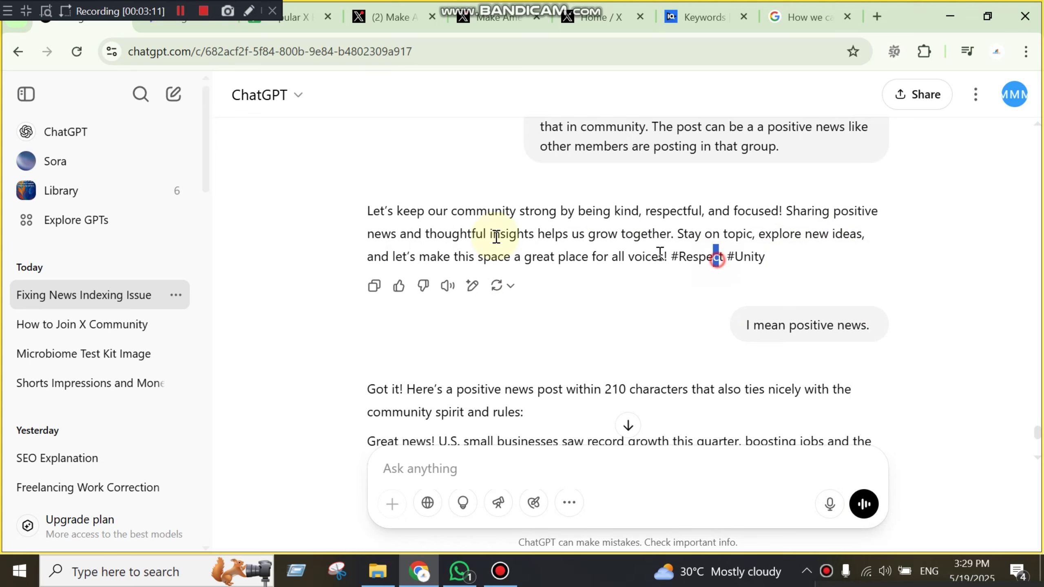
pyautogui.moveTo(497, 234); pyautogui.dragTo(874, 243)
pyautogui.click(874, 243)
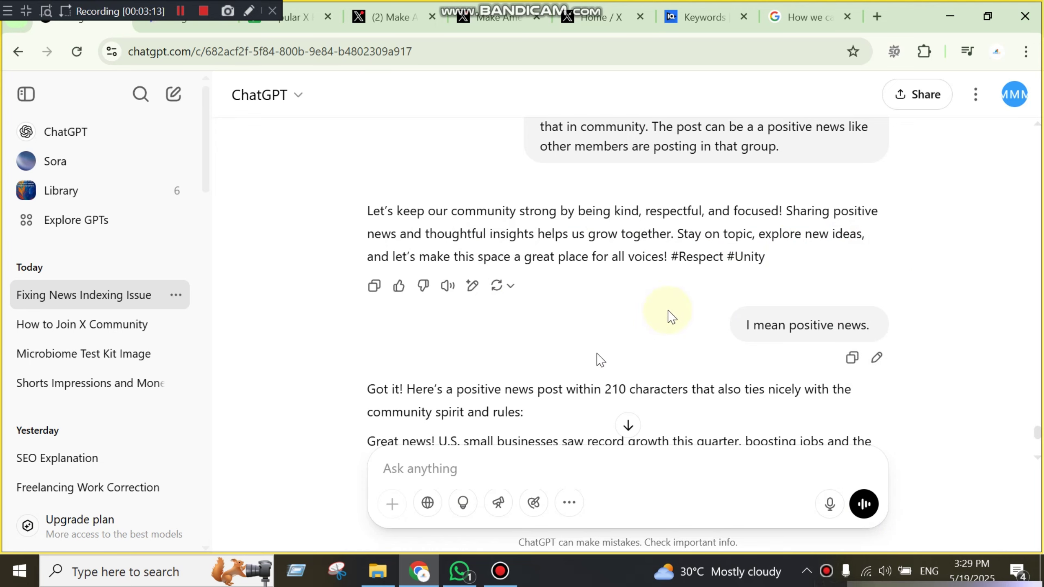
pyautogui.tripleClick(756, 257)
pyautogui.click(715, 335)
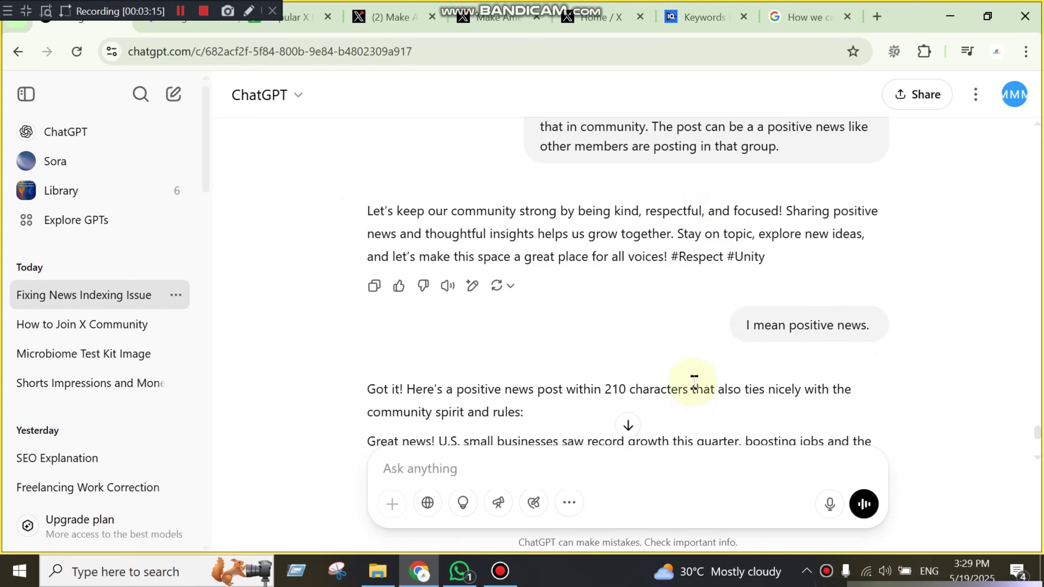
# Step: Copy ChatGPT's positive news post ending in #Growth #Hope and replace the English source text in Google Translate with it
pyautogui.scroll(-4, 694, 383)
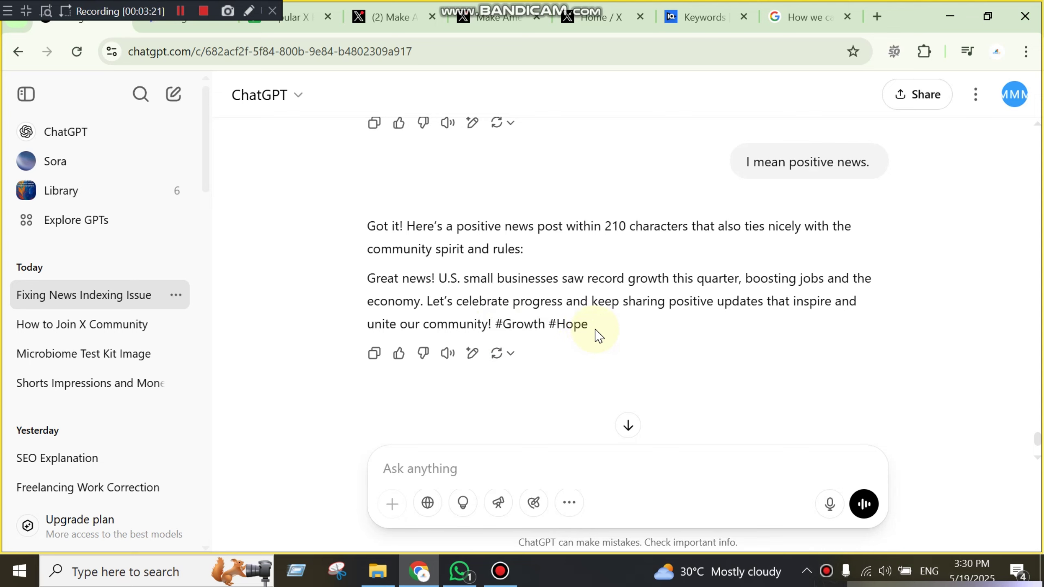
pyautogui.moveTo(592, 325); pyautogui.dragTo(298, 289)
pyautogui.hotkey('ctrl', 'c')
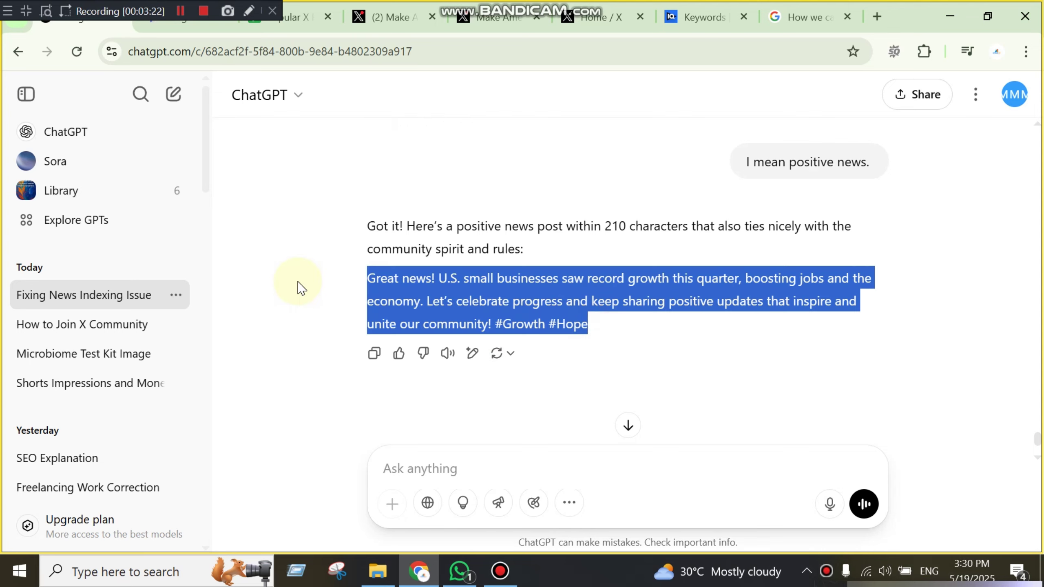
pyautogui.click(175, 26)
pyautogui.hotkey('ctrl', 'a')
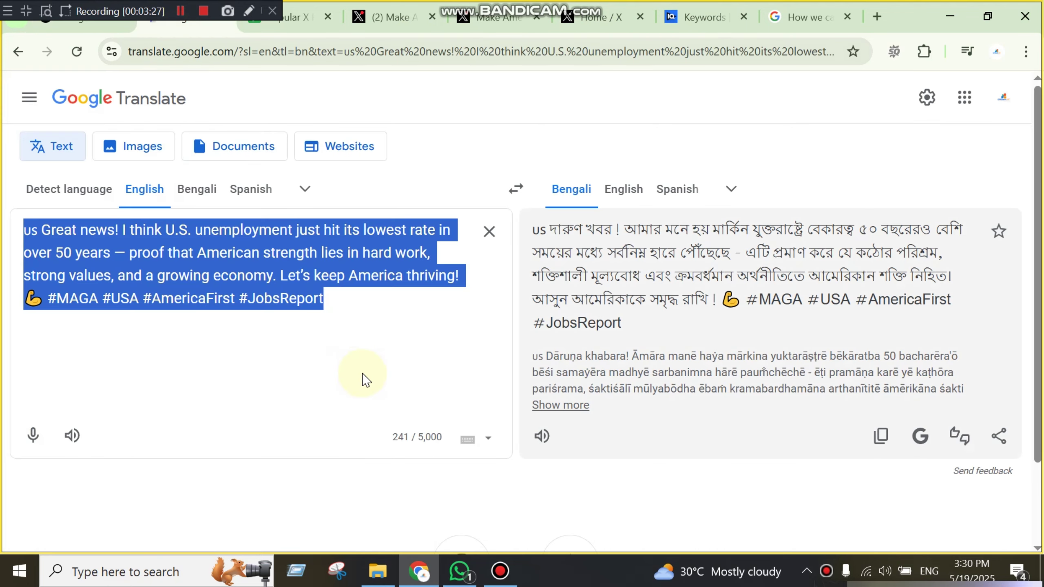
pyautogui.hotkey('ctrl', 'v')
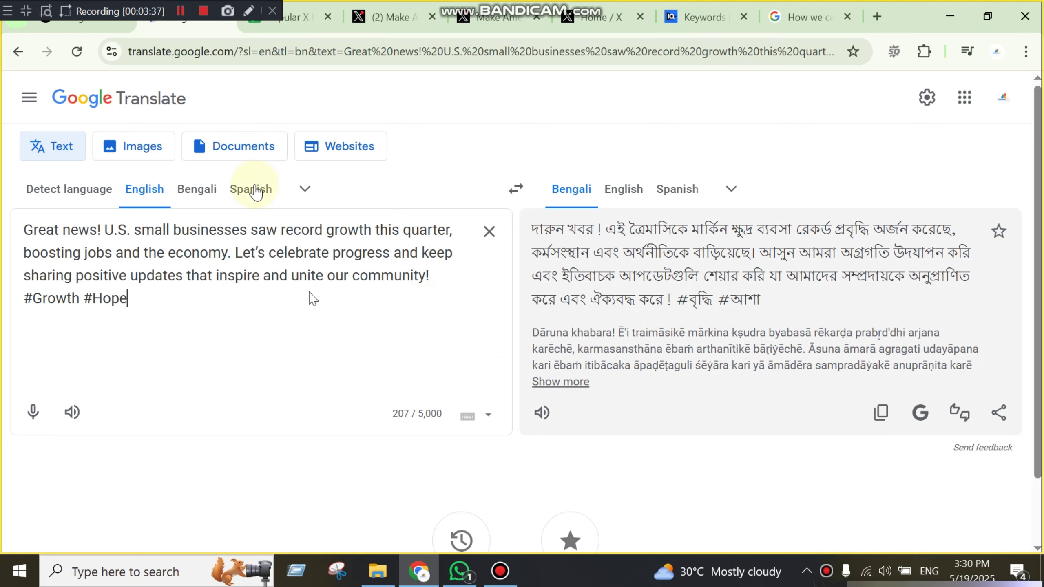
# Step: Return to ChatGPT and send the follow-up message "2 more hastgas"
pyautogui.click(111, 25)
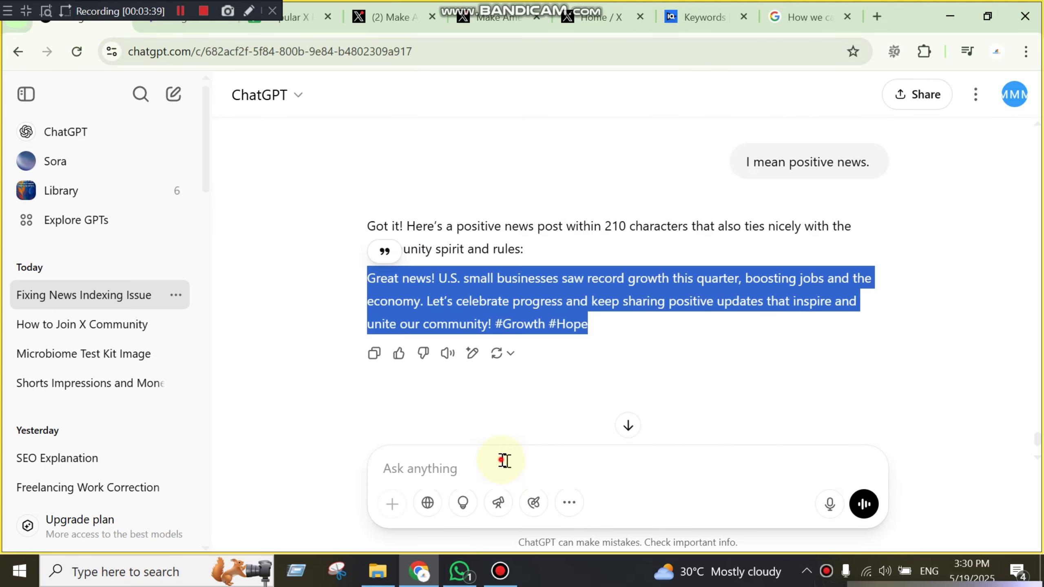
pyautogui.click(501, 464)
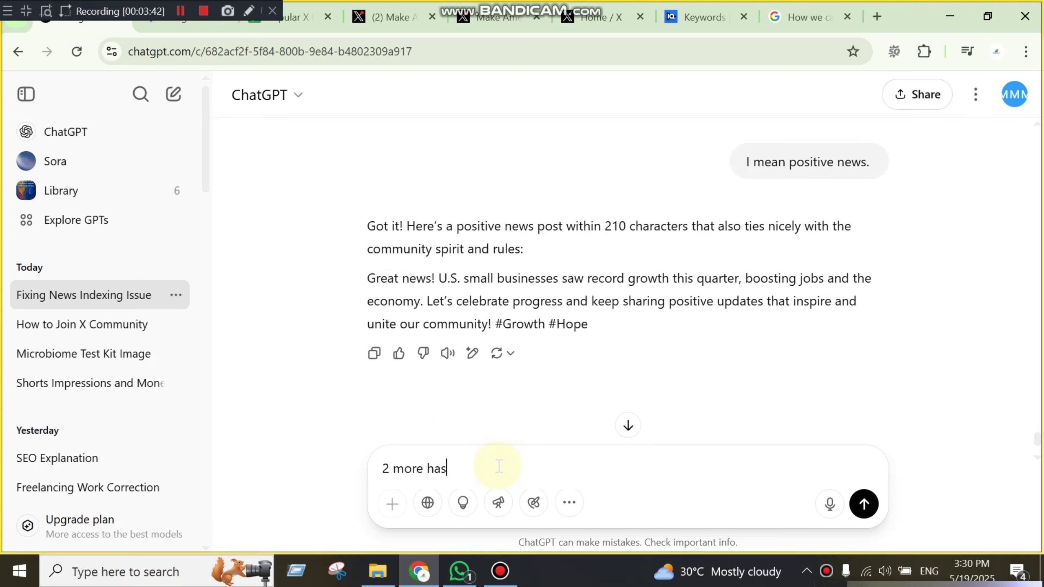
pyautogui.write('2 more hastgas')
pyautogui.press('Return')
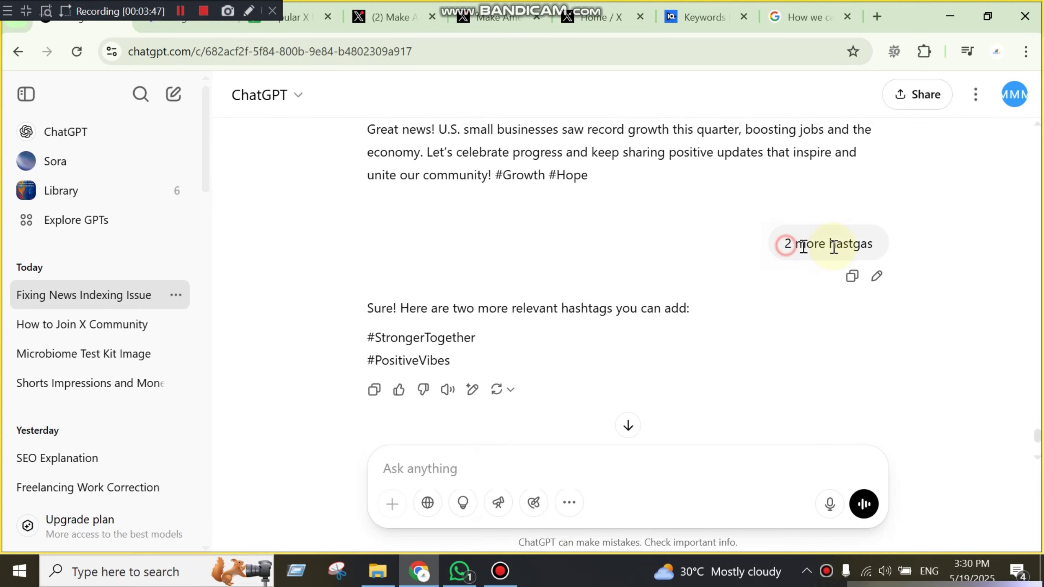
# Step: Copy the sent message "2 more hastgas" into cell A9 of the Comment Guide sheet in the Popular X Profiles spreadsheet
pyautogui.tripleClick(834, 247)
pyautogui.hotkey('ctrl', 'c')
pyautogui.click(198, 20)
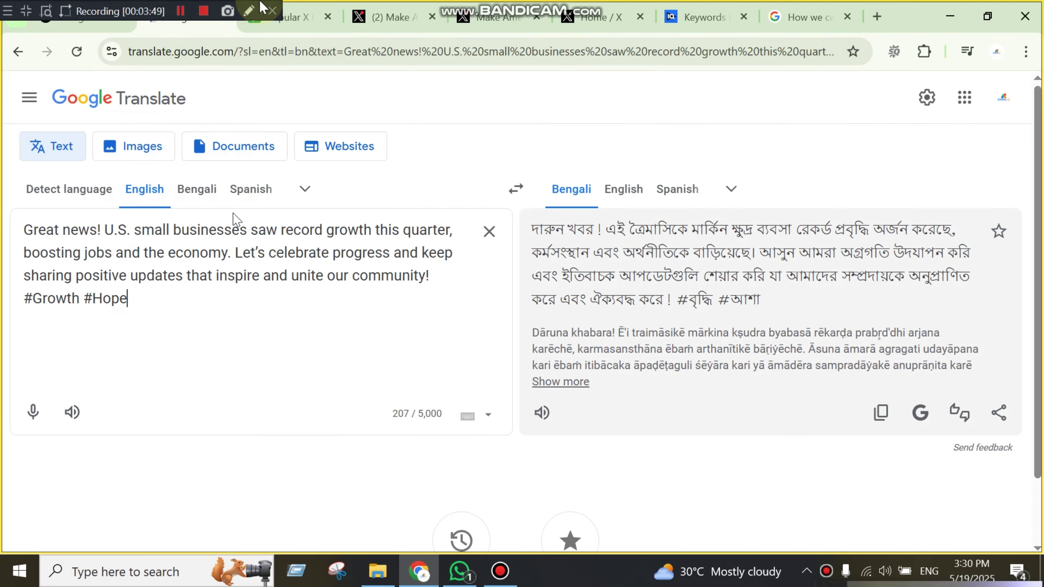
pyautogui.click(287, 17)
pyautogui.click(156, 353)
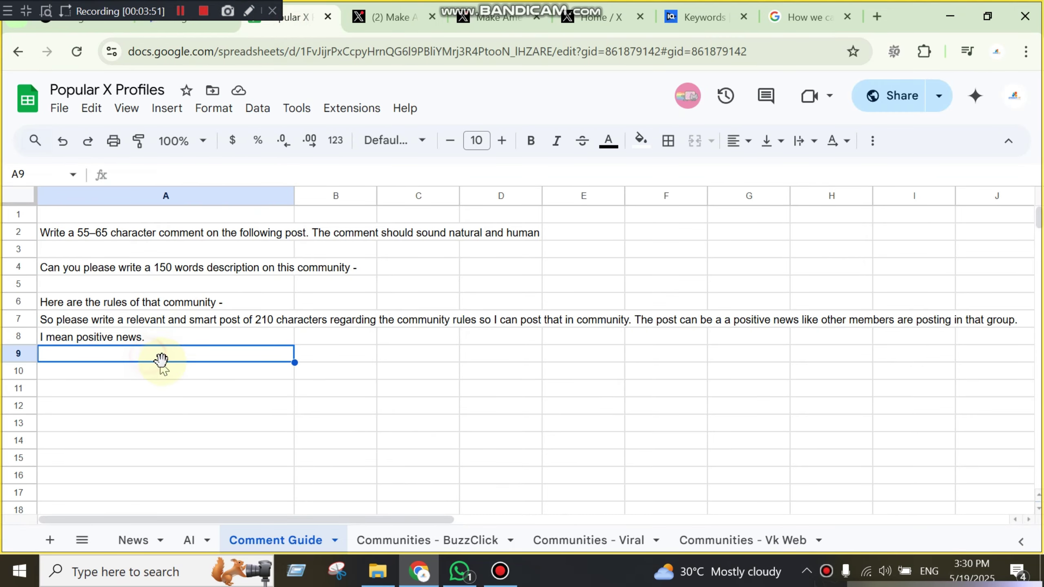
pyautogui.hotkey('ctrl', 'v')
pyautogui.click(426, 407)
# Step: Copy #StrongerTogether and #PositiveVibes from ChatGPT and append them to the post text in Google Translate, with all hashtags on one line
pyautogui.click(65, 25)
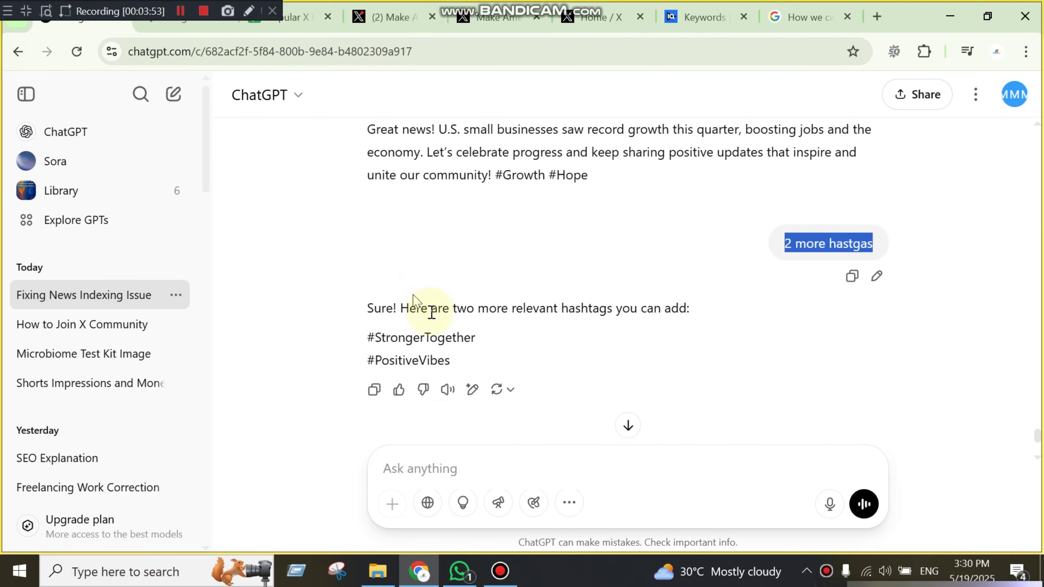
pyautogui.moveTo(480, 362); pyautogui.dragTo(334, 338)
pyautogui.hotkey('ctrl', 'c')
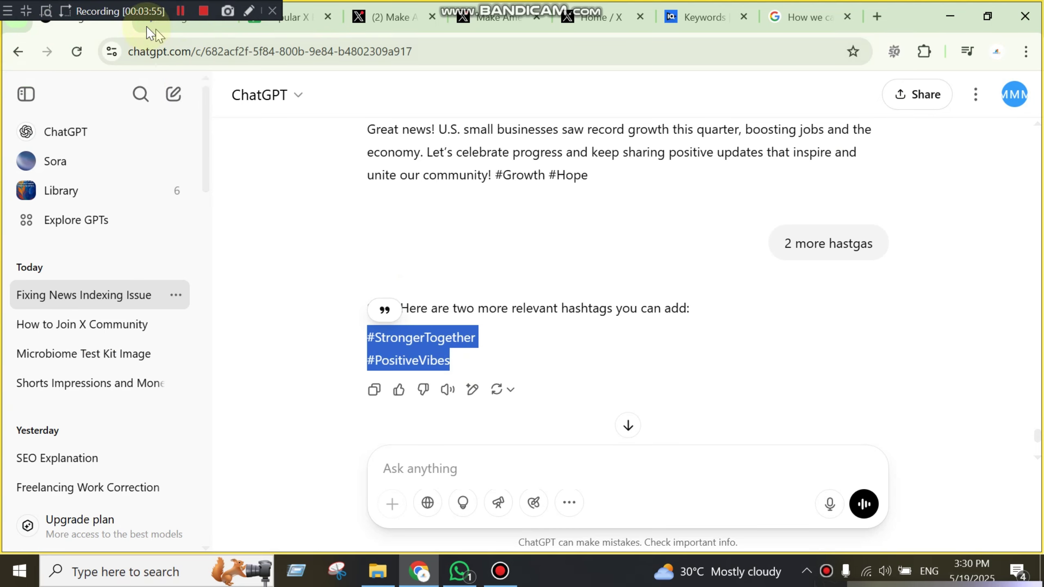
pyautogui.click(167, 21)
pyautogui.hotkey('ctrl', 'v')
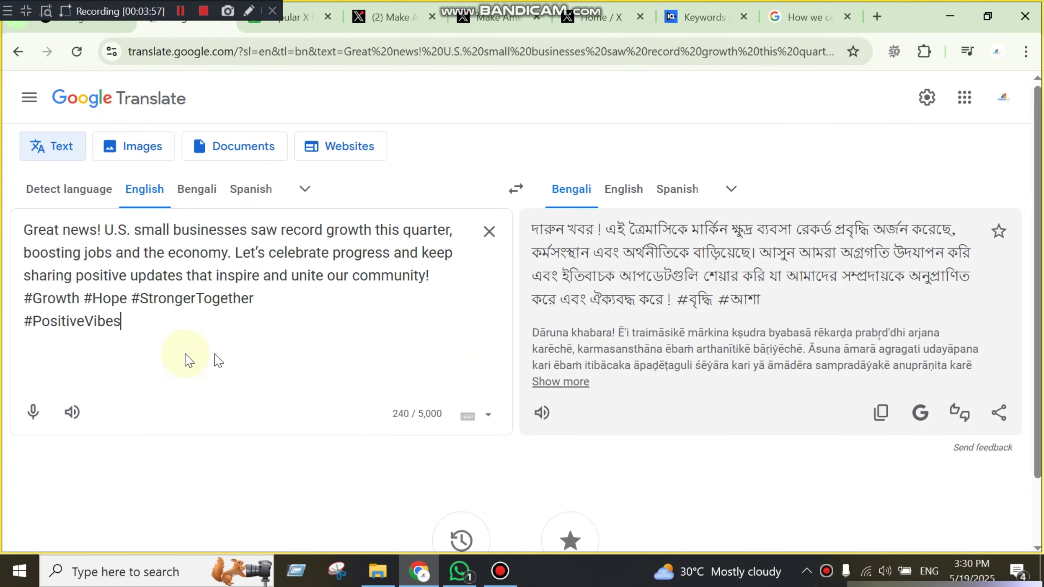
pyautogui.press('BackSpace')
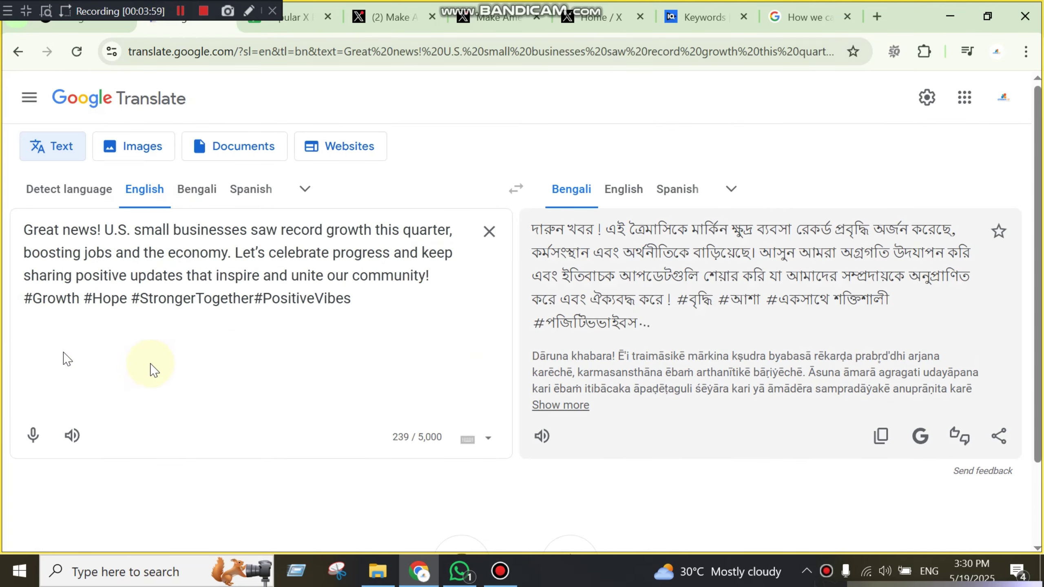
# Step: Copy the complete post with its four hashtags from Google Translate and open the X home feed
pyautogui.hotkey('ctrl', 'a')
pyautogui.hotkey('ctrl', 'c')
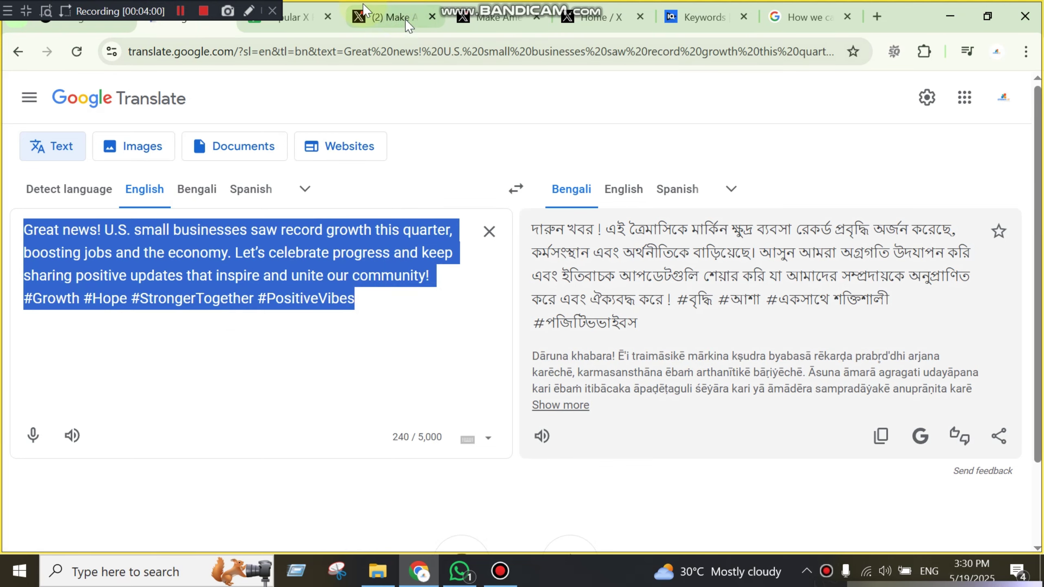
pyautogui.click(386, 16)
pyautogui.scroll(8, 443, 300)
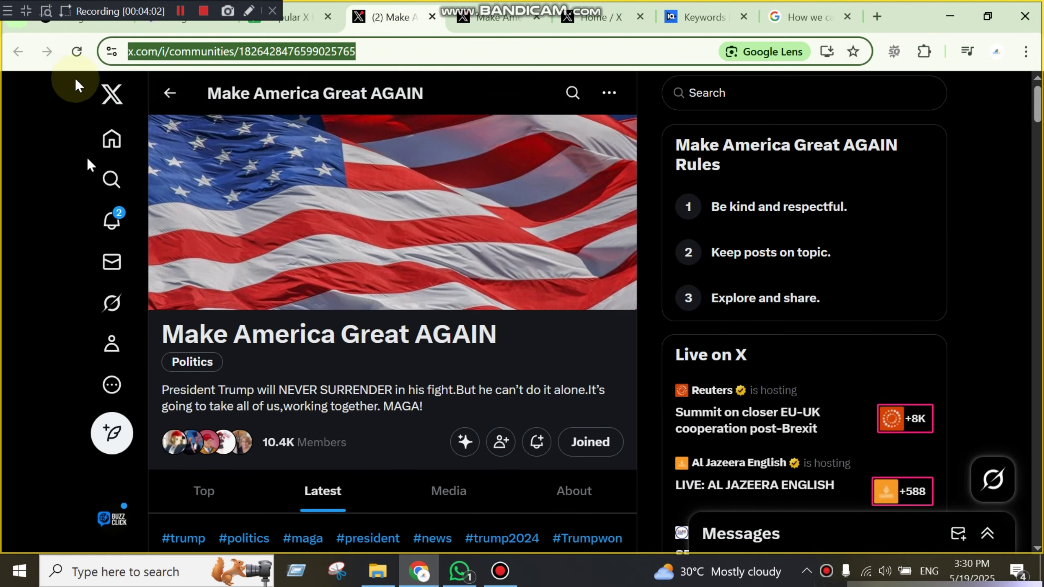
pyautogui.click(493, 18)
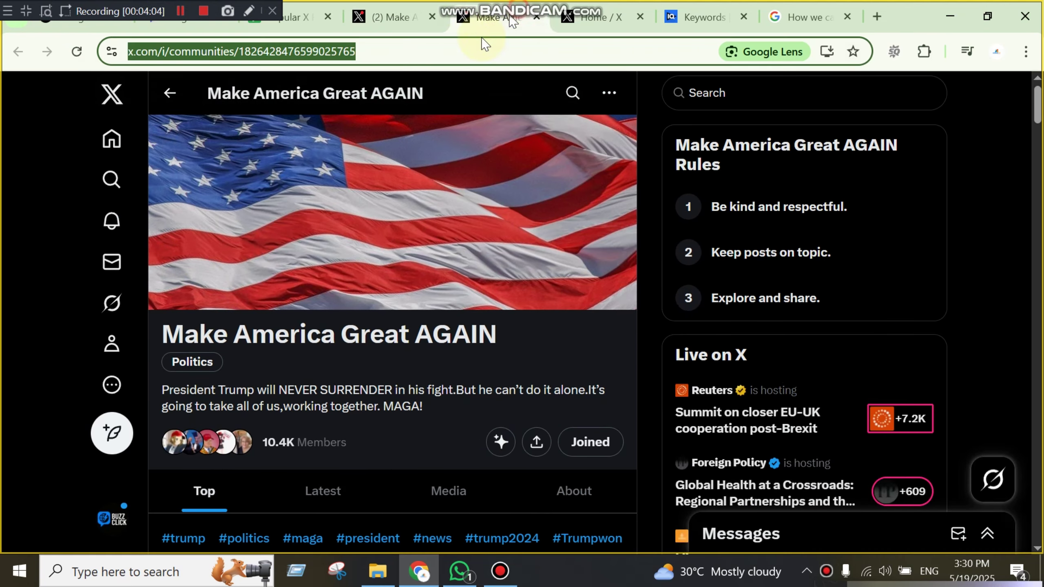
pyautogui.click(112, 140)
# Step: Paste the copied post into the X home composer and choose the Make America Great AGAIN community as its audience
pyautogui.click(287, 148)
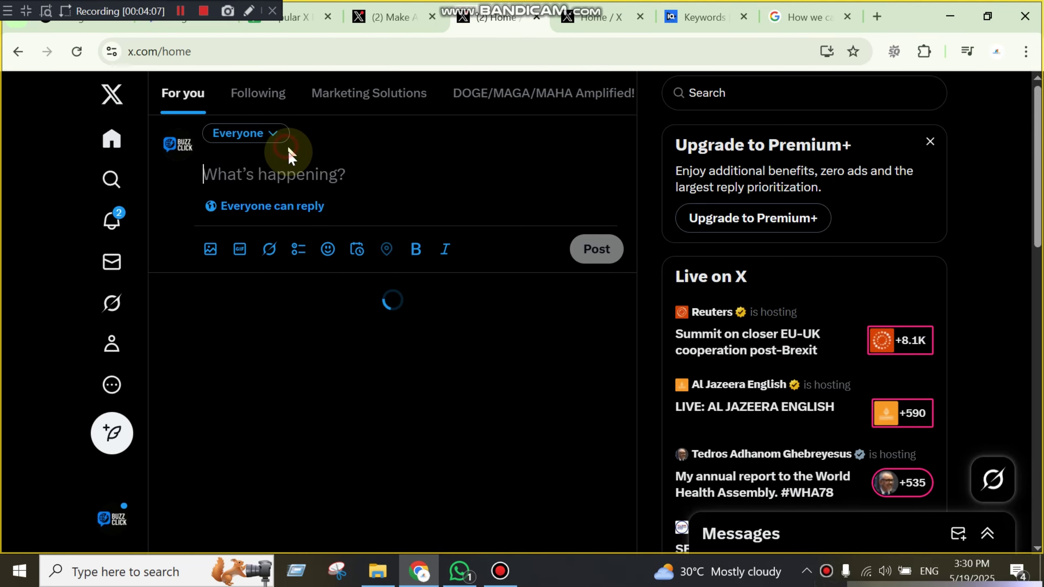
pyautogui.hotkey('ctrl', 'v')
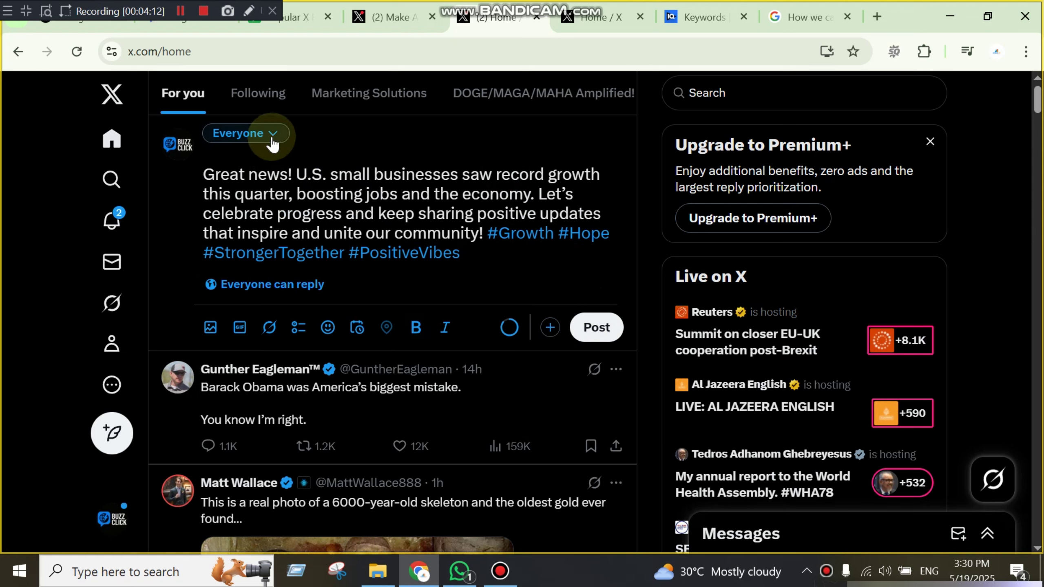
pyautogui.click(272, 140)
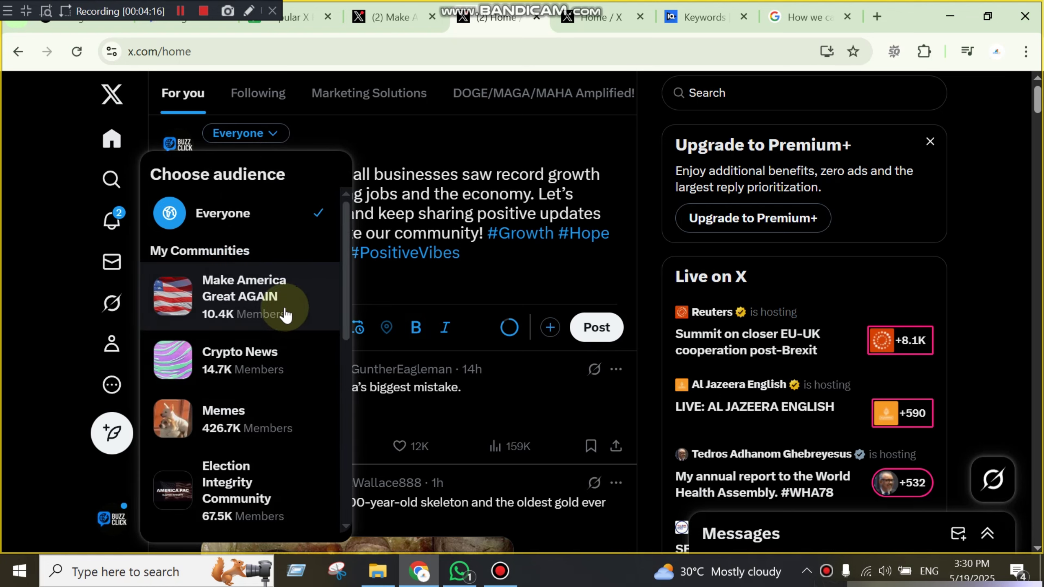
pyautogui.click(283, 312)
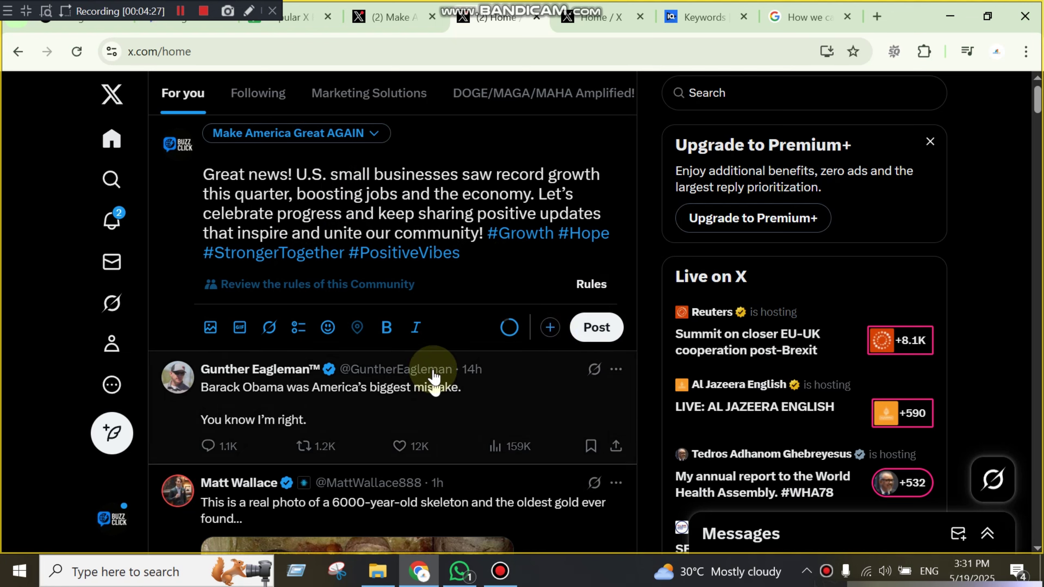
# Step: Try adding another post to the draft as a thread, and close the thread composer without posting
pyautogui.click(550, 327)
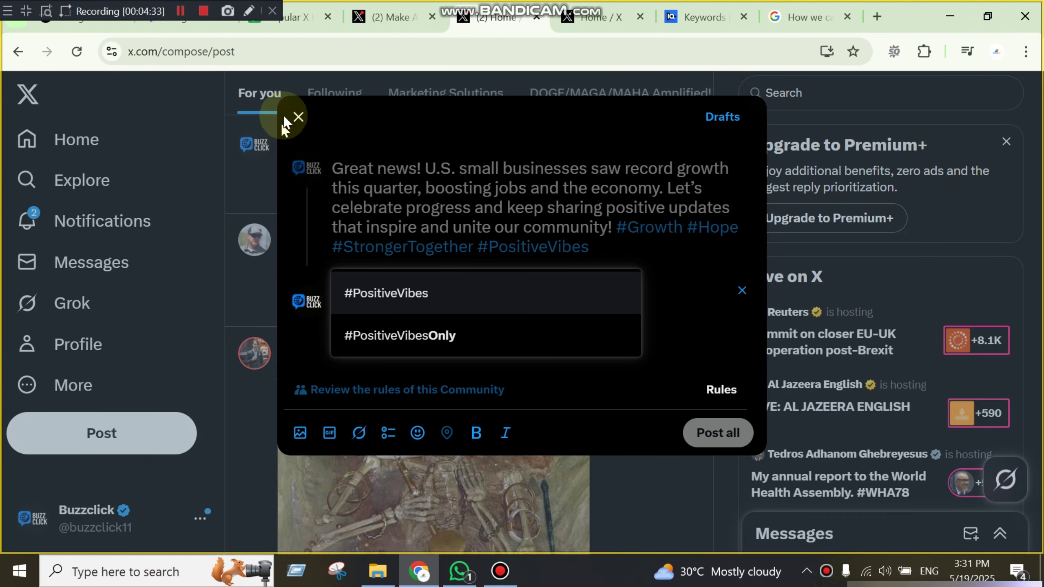
pyautogui.click(299, 117)
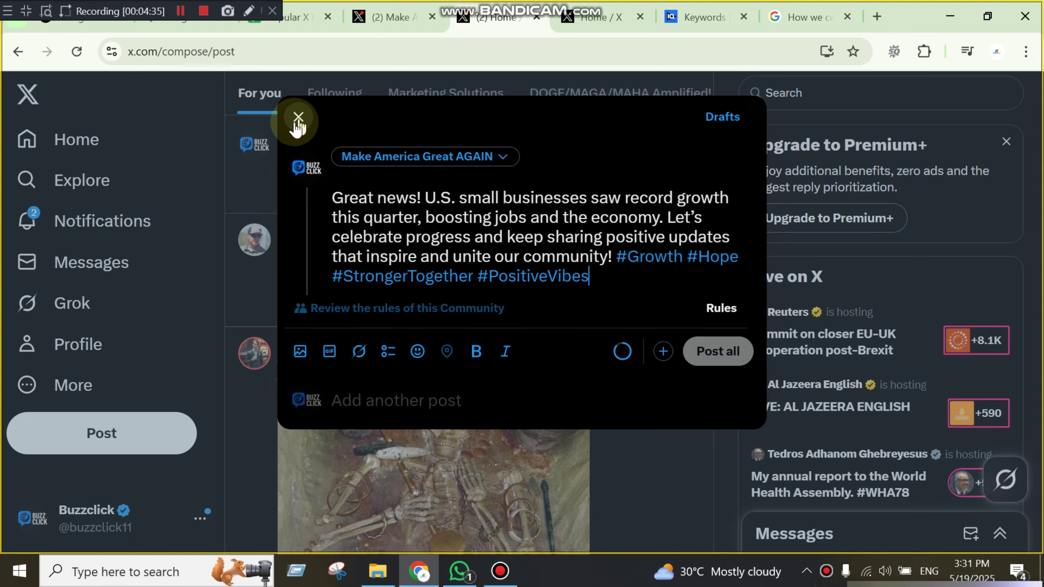
pyautogui.click(511, 334)
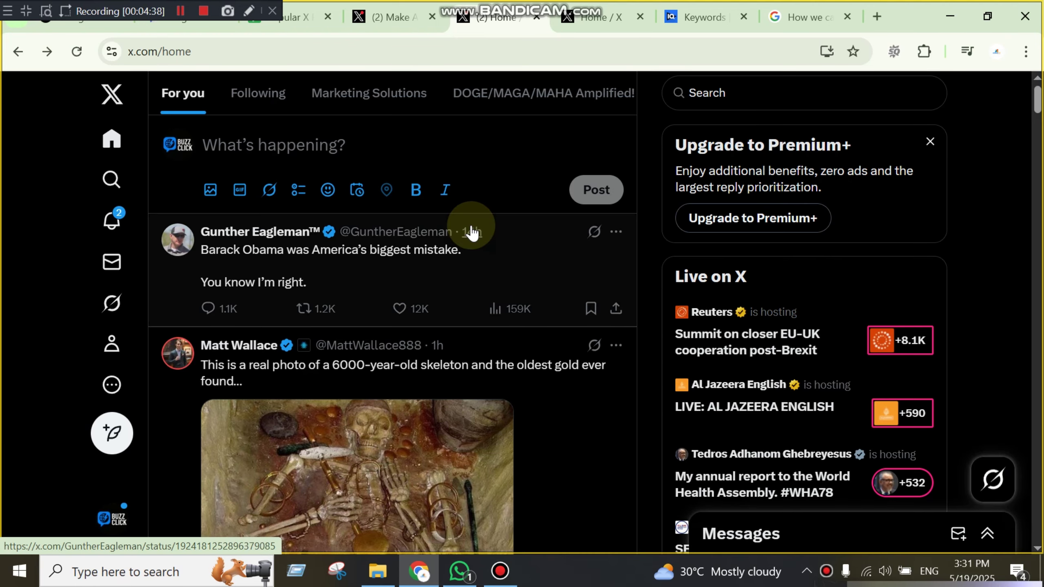
# Step: Paste the small-business news post into the empty X composer again, set its audience to Make America Great AGAIN, and publish it
pyautogui.click(305, 145)
pyautogui.hotkey('ctrl', 'v')
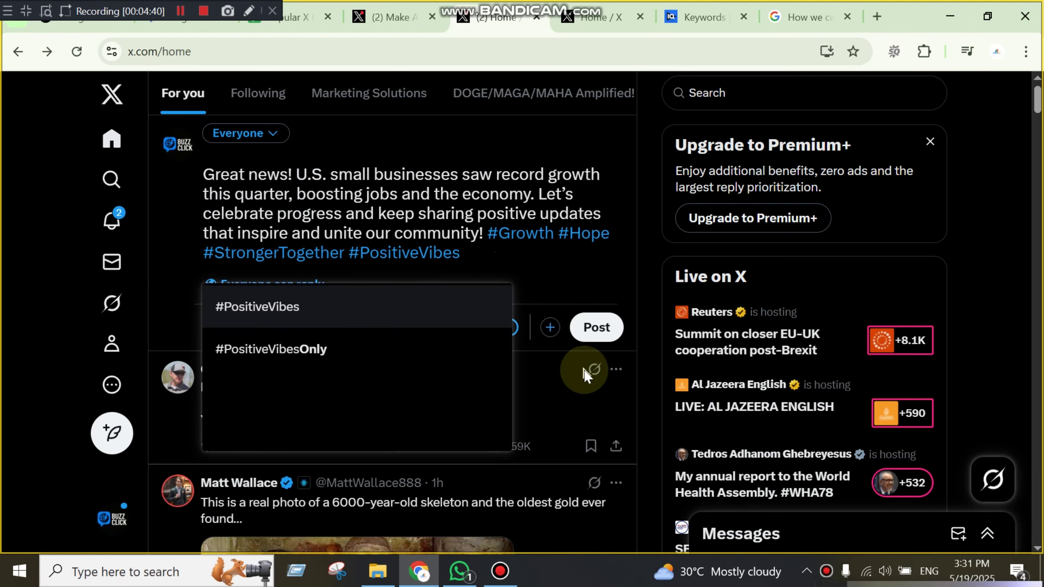
pyautogui.click(436, 189)
pyautogui.click(269, 142)
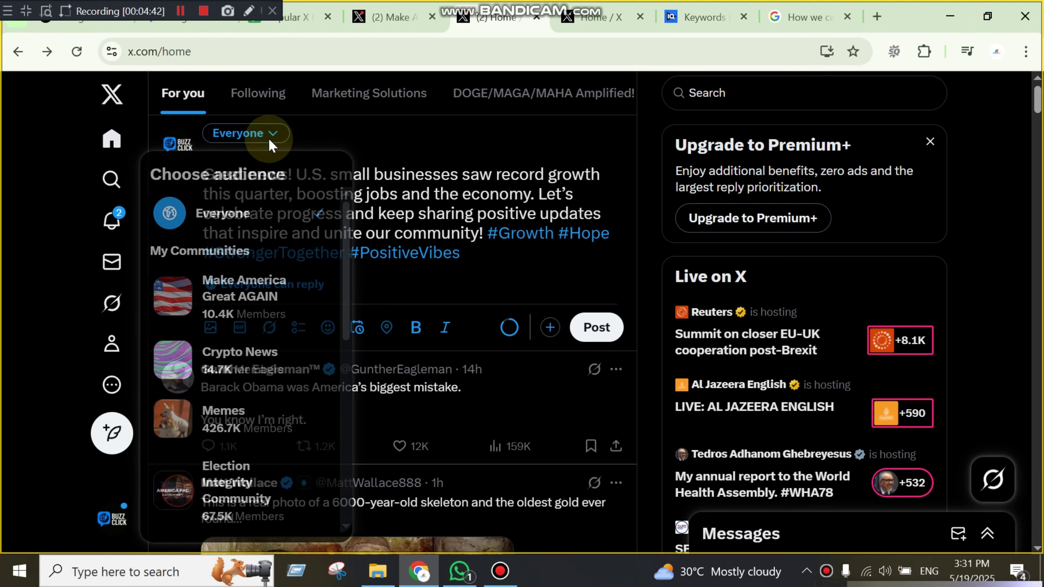
pyautogui.click(251, 308)
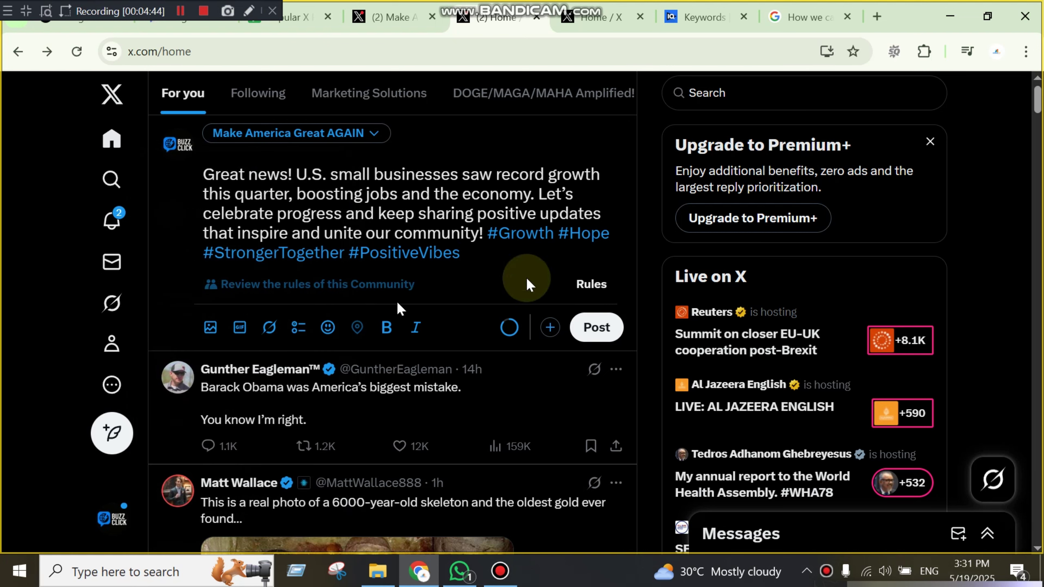
pyautogui.click(604, 340)
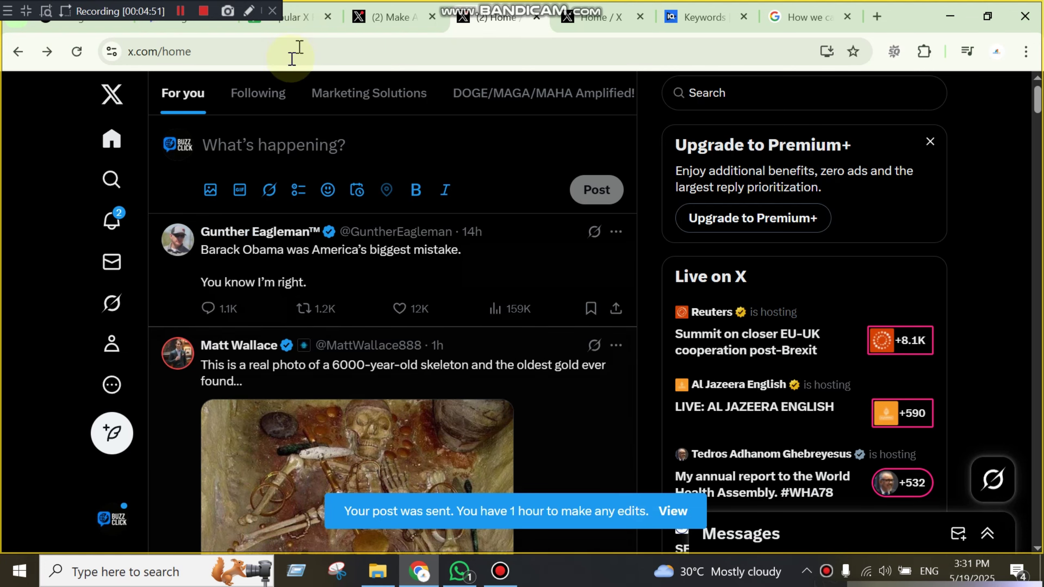
# Step: Return to the Make America Great AGAIN community page
pyautogui.click(390, 16)
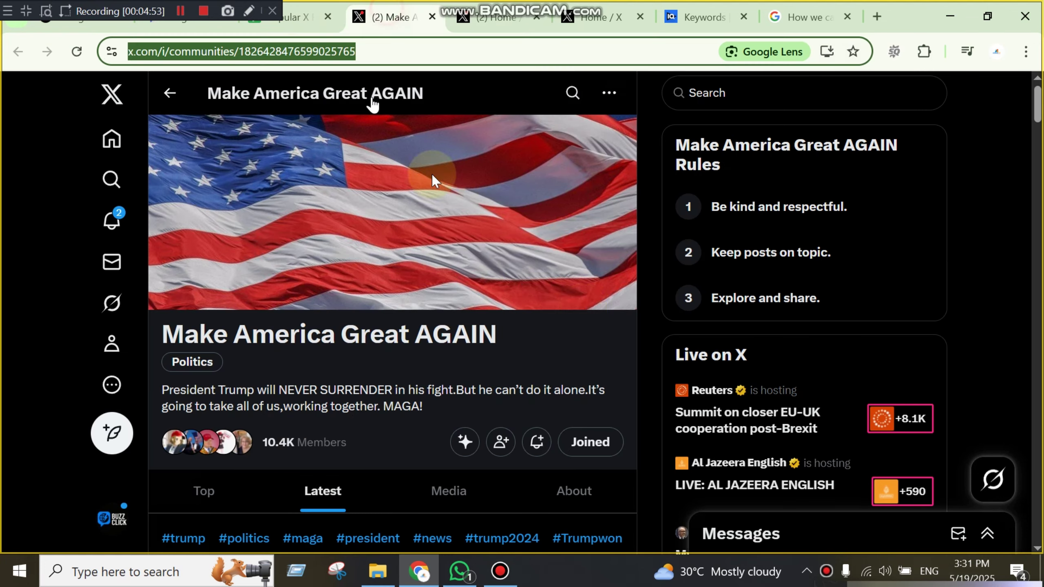